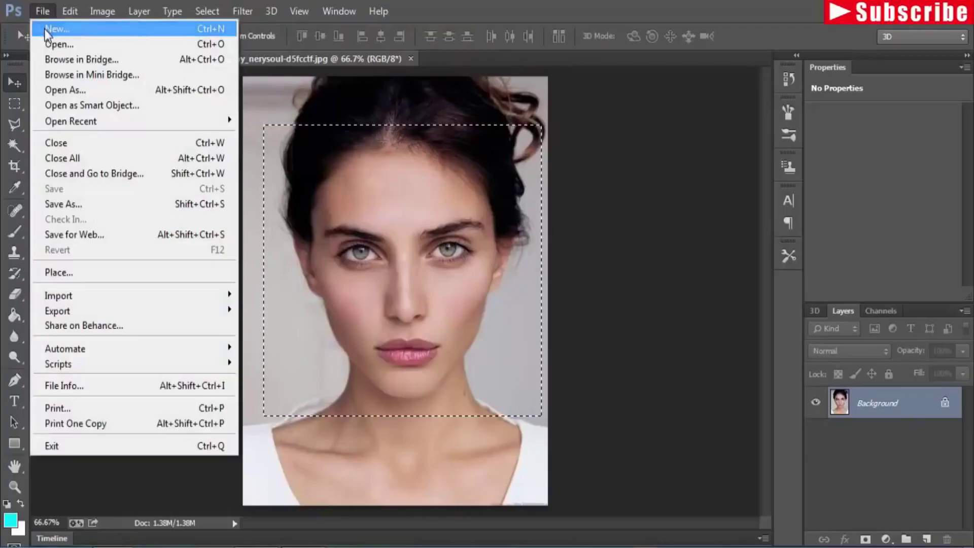
Create a transparent 1280 × 720 px document at 300 pixels per inch
left_click(43, 26)
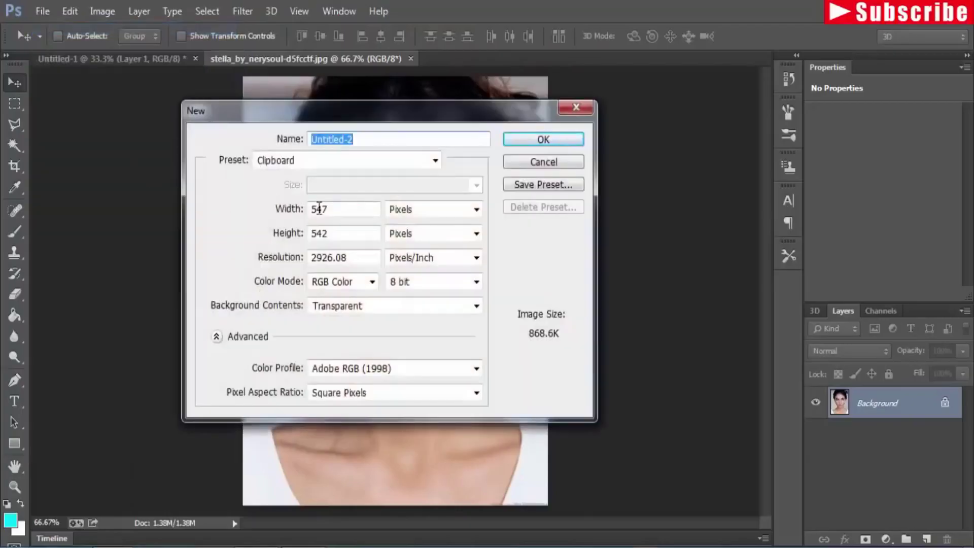
double_click(319, 209)
type("128")
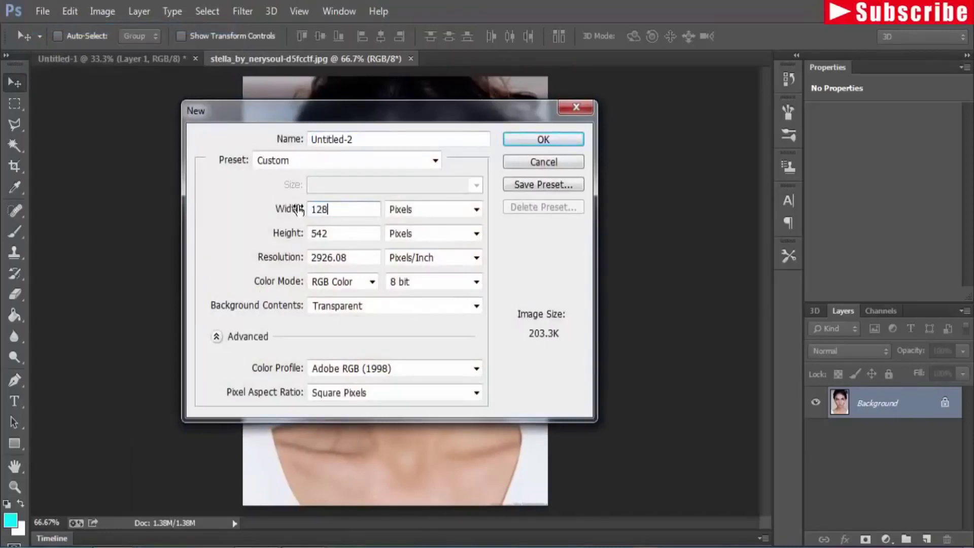
type("0")
key("Tab")
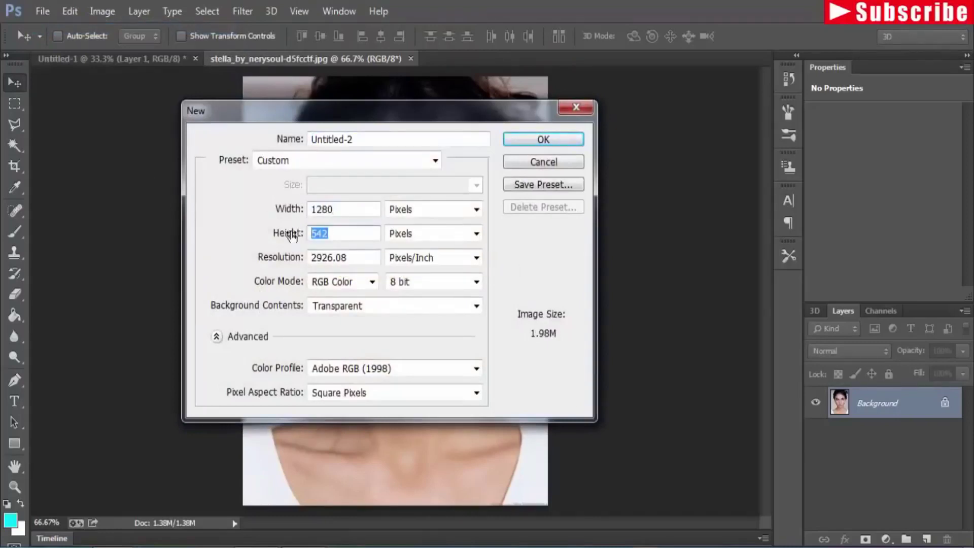
type("720")
left_click_drag(352, 262, 281, 259)
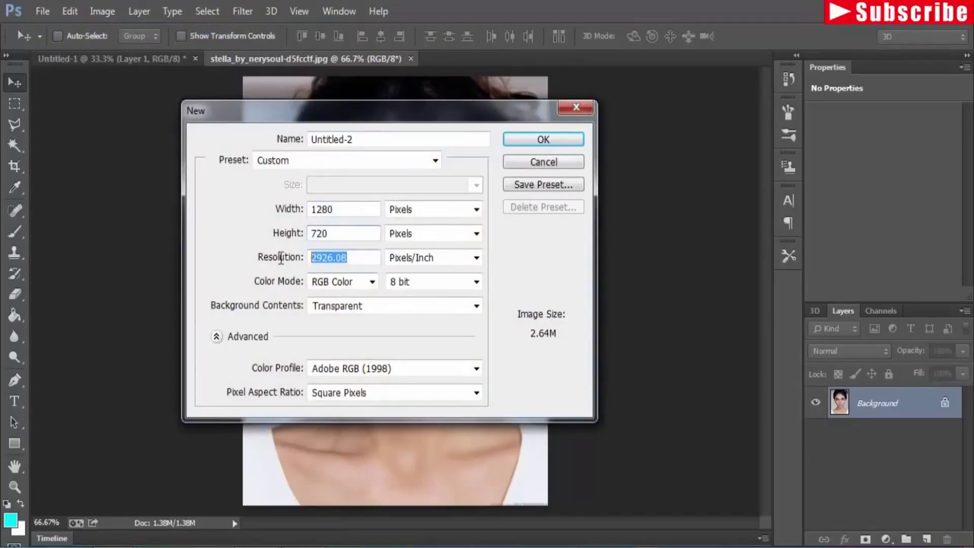
type("300")
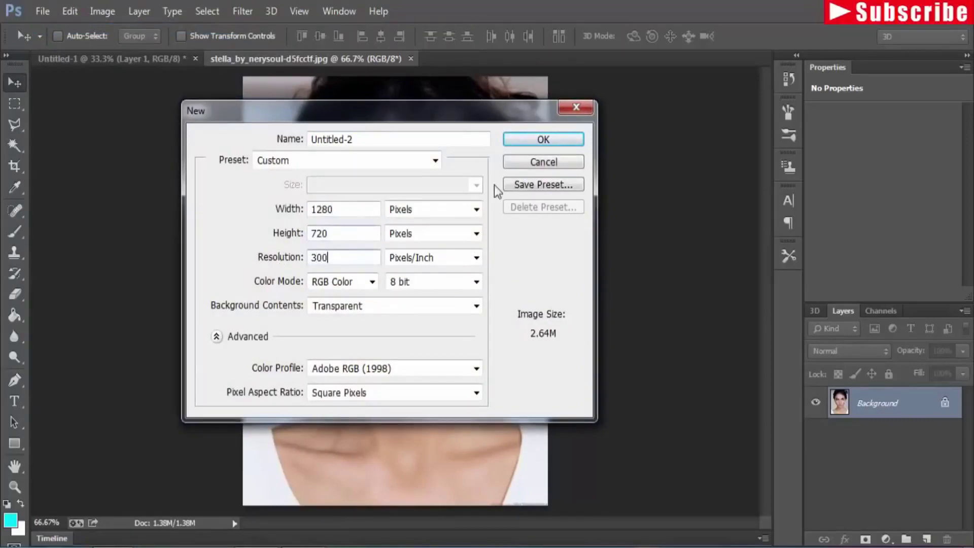
left_click(542, 139)
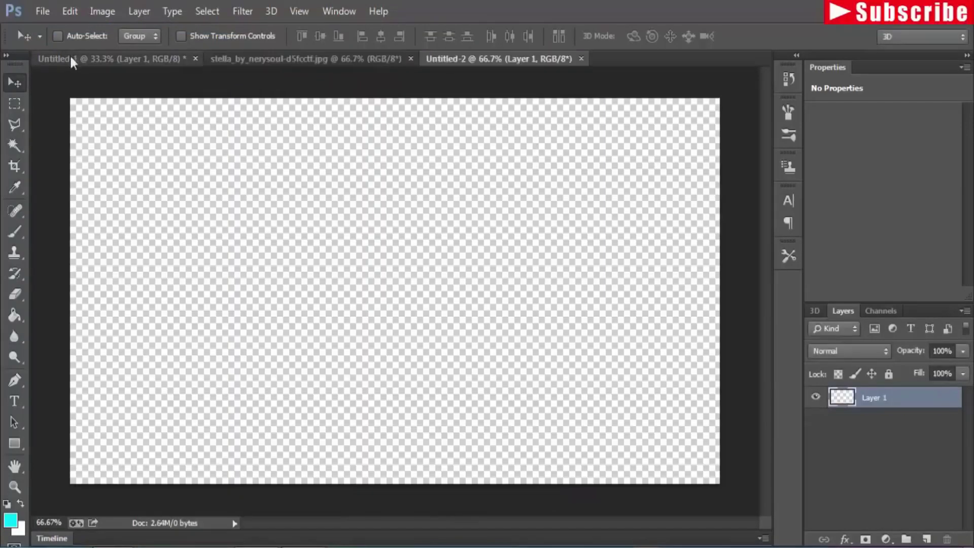
Paste the portrait into Untitled-2 and move it up and to the right
left_click(70, 11)
left_click(101, 147)
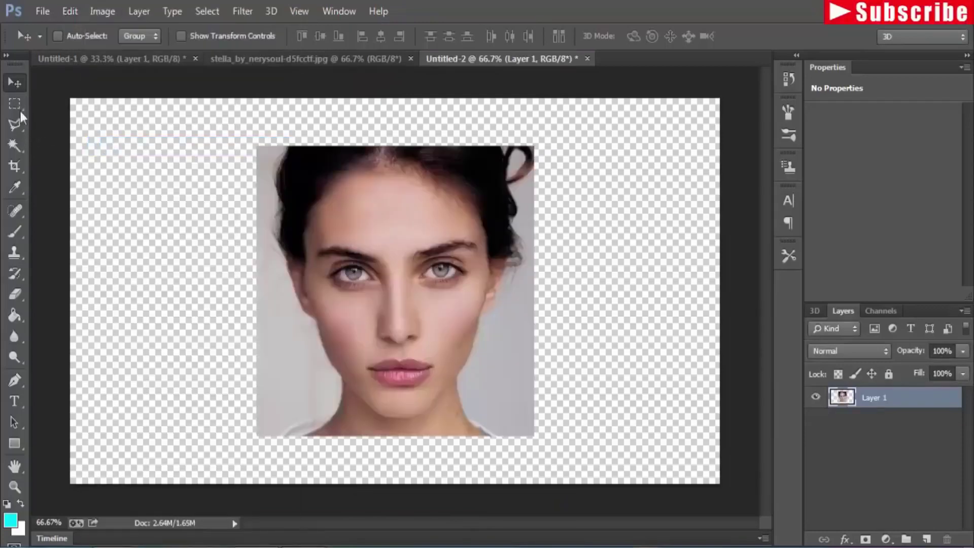
left_click_drag(386, 291, 473, 248)
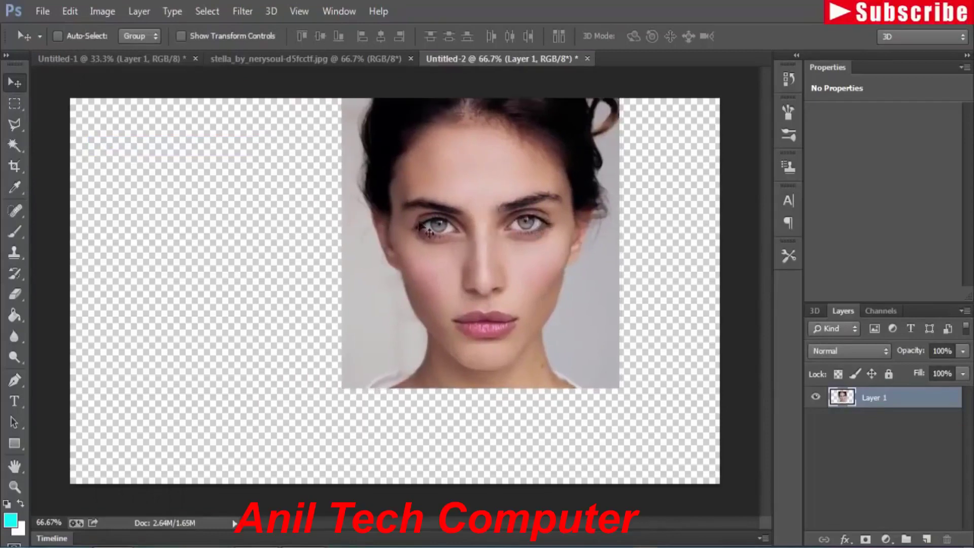
Free Transform the portrait to about 142% width, slightly taller, and apply
left_click(181, 36)
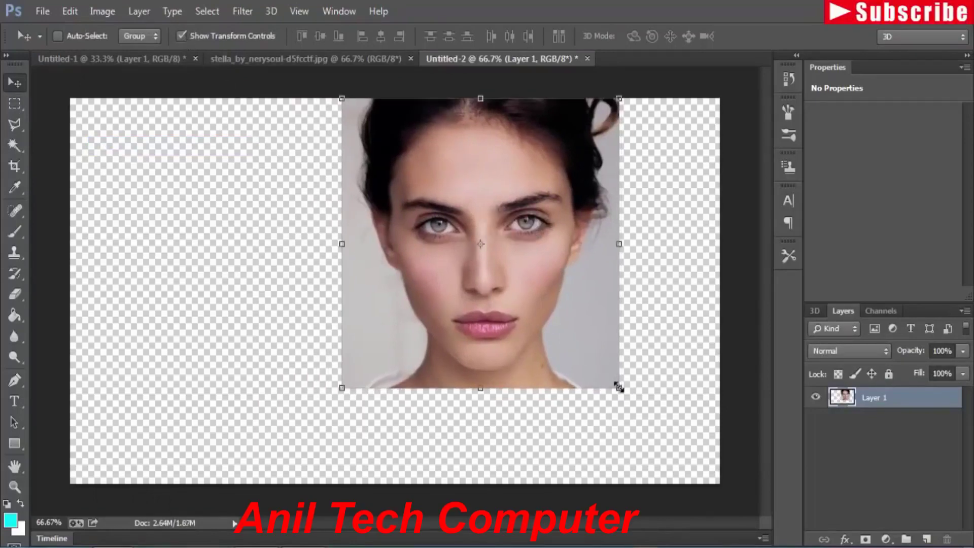
mouse_move(619, 387)
left_mouse_down()
mouse_move(681, 483)
mouse_move(735, 502)
left_mouse_up()
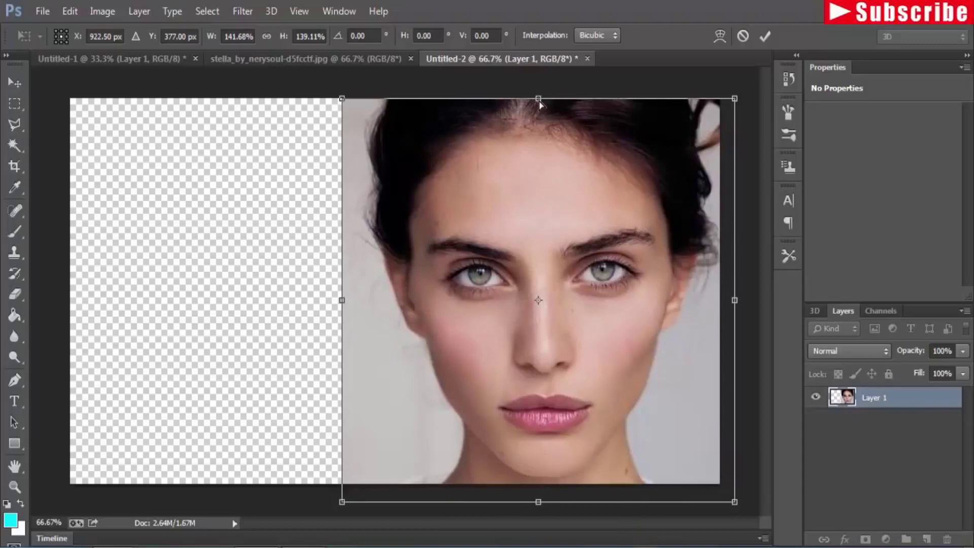
left_click_drag(539, 99, 539, 95)
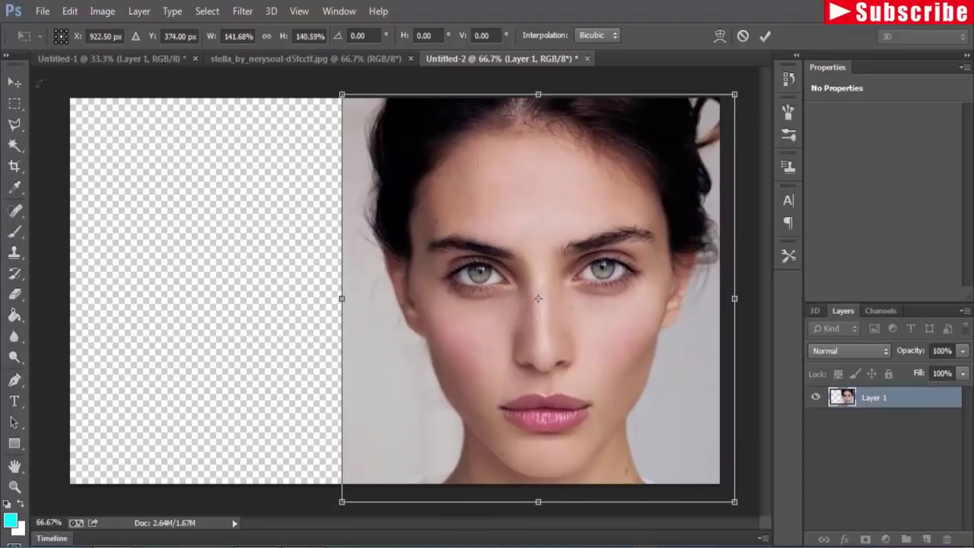
left_click(15, 83)
left_click(412, 223)
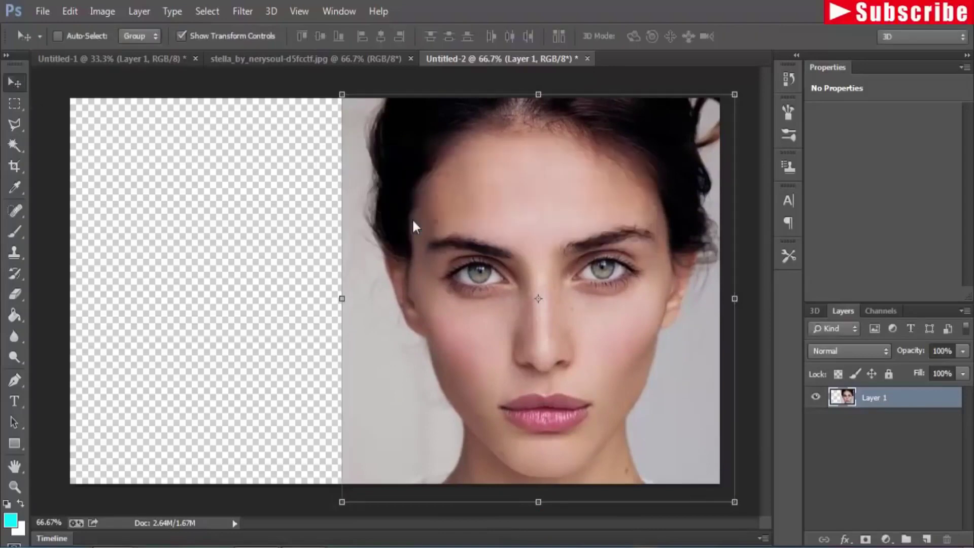
Magic Wand-select the grey background left, right and top-right of the face
left_click(15, 146)
left_click(384, 350)
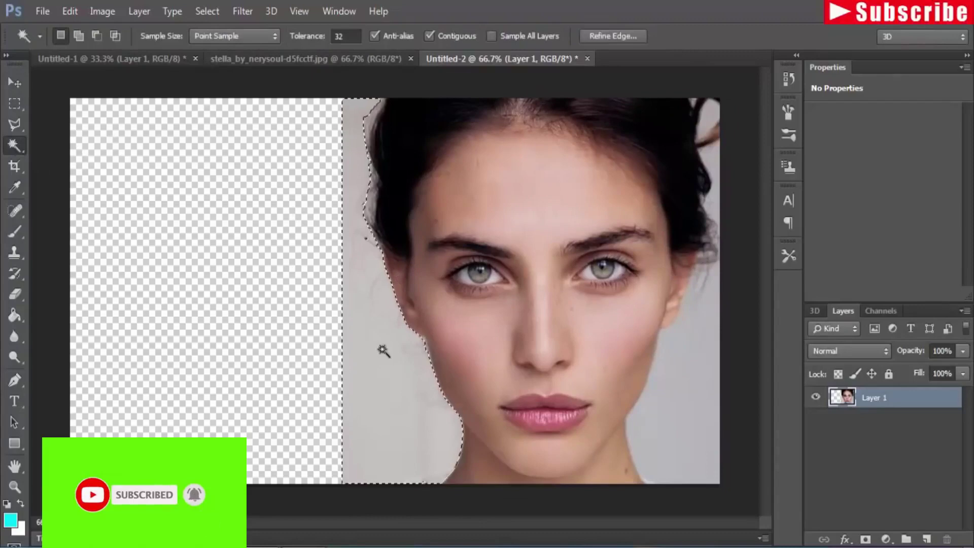
key("shift")
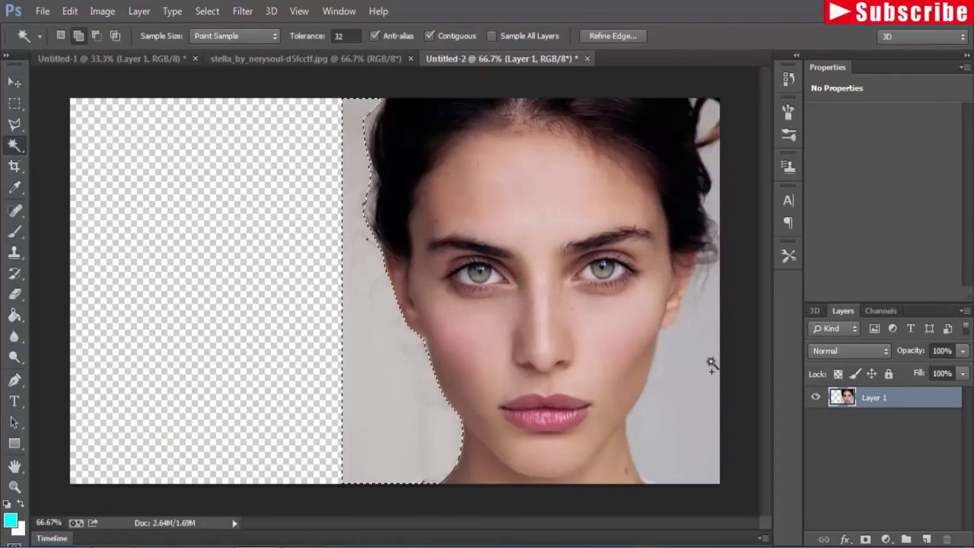
left_click(701, 375, "shift")
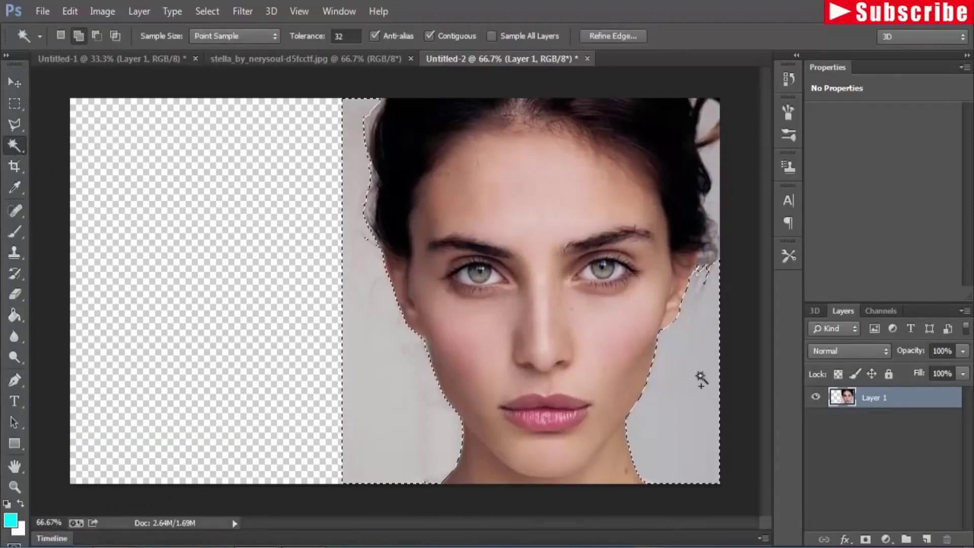
left_click(715, 203)
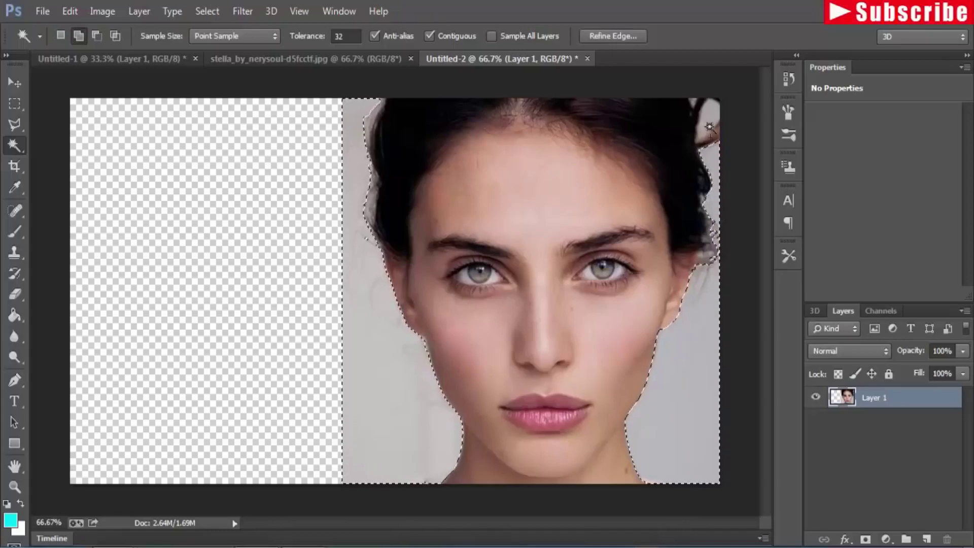
left_click(694, 101)
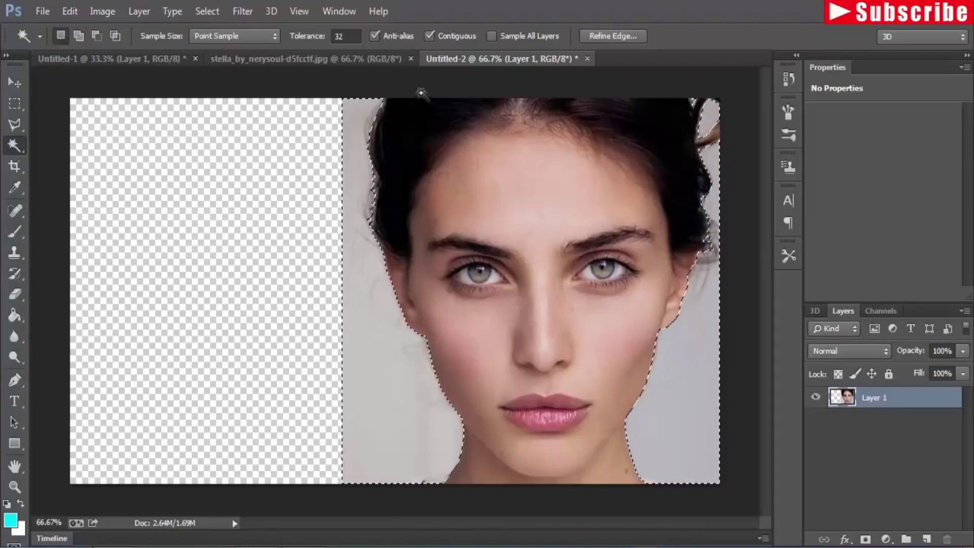
Delete the selected grey background and deselect
key("Delete")
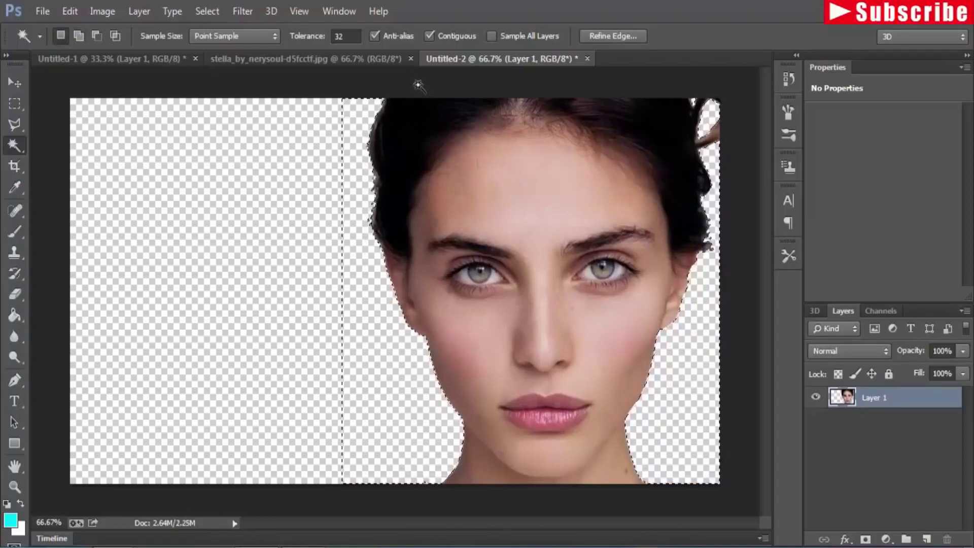
left_click(205, 11)
left_click(209, 45)
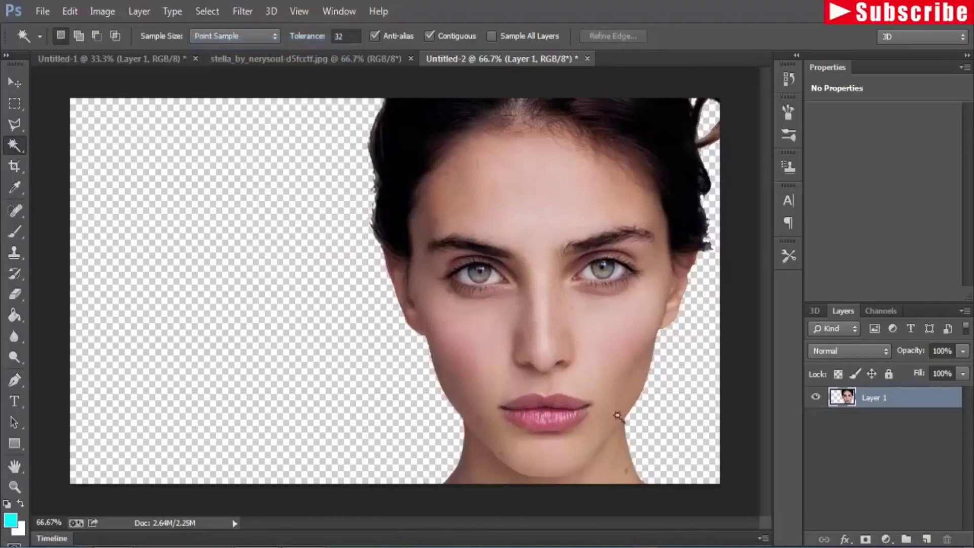
Add a new empty layer beneath the face layer
left_click(927, 539)
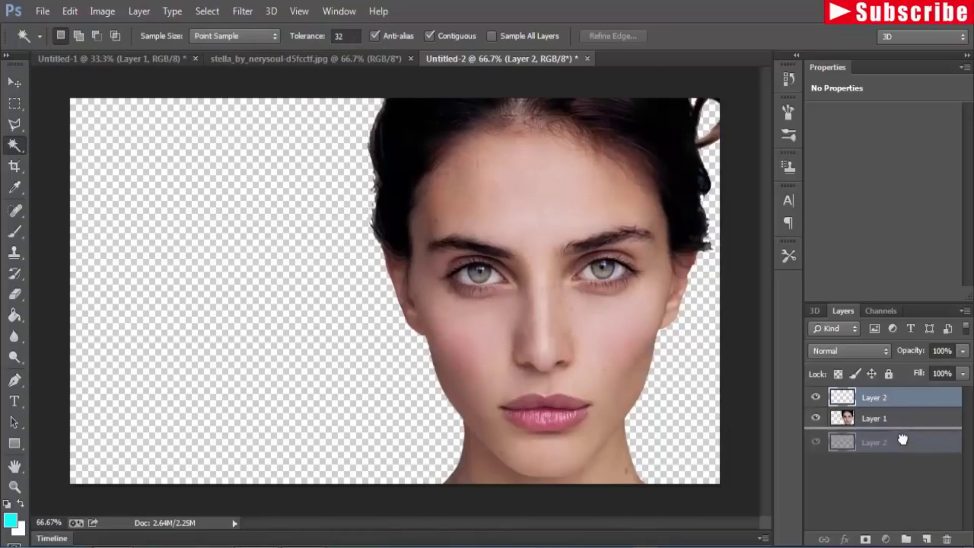
left_click_drag(904, 416, 907, 439)
left_click(845, 539)
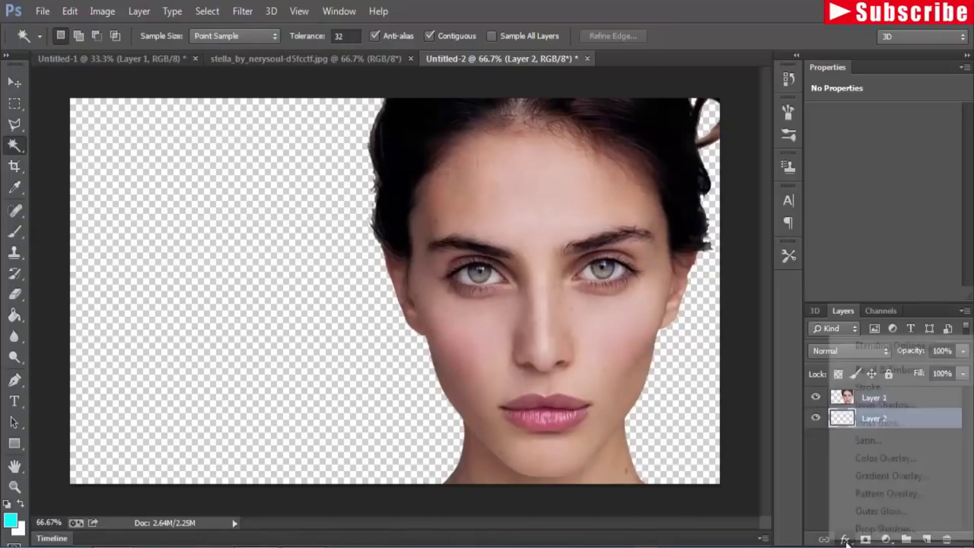
left_click(861, 542)
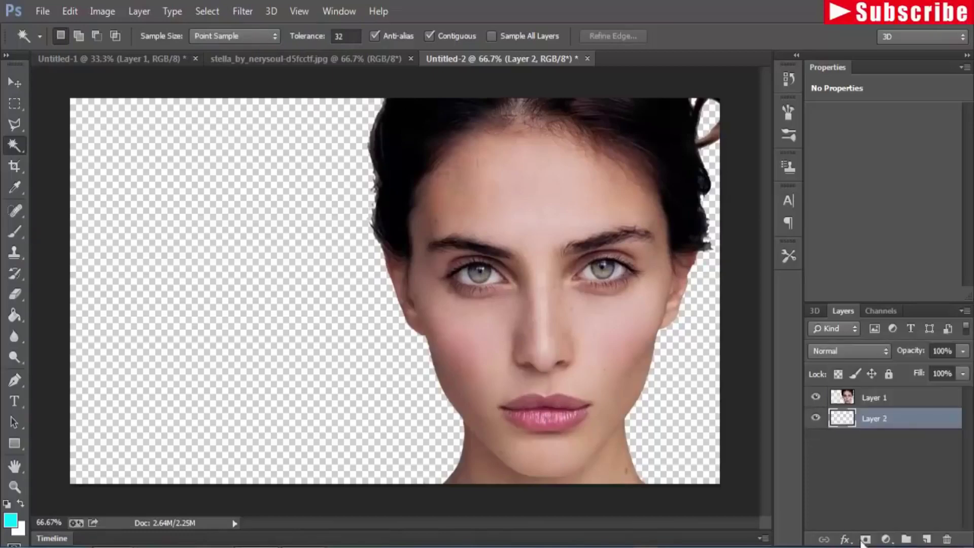
Add a Solid Color fill layer in near-black #010101
left_click(886, 539)
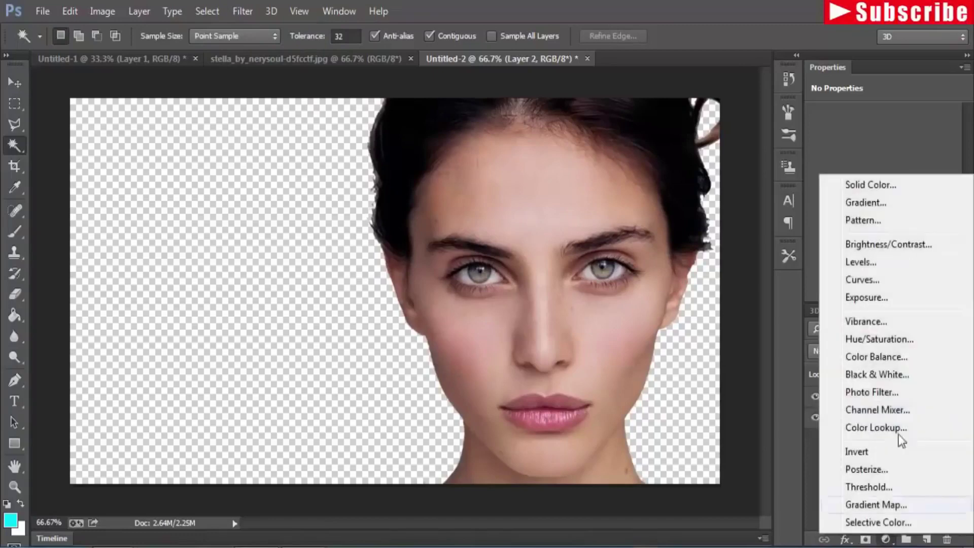
left_click(870, 185)
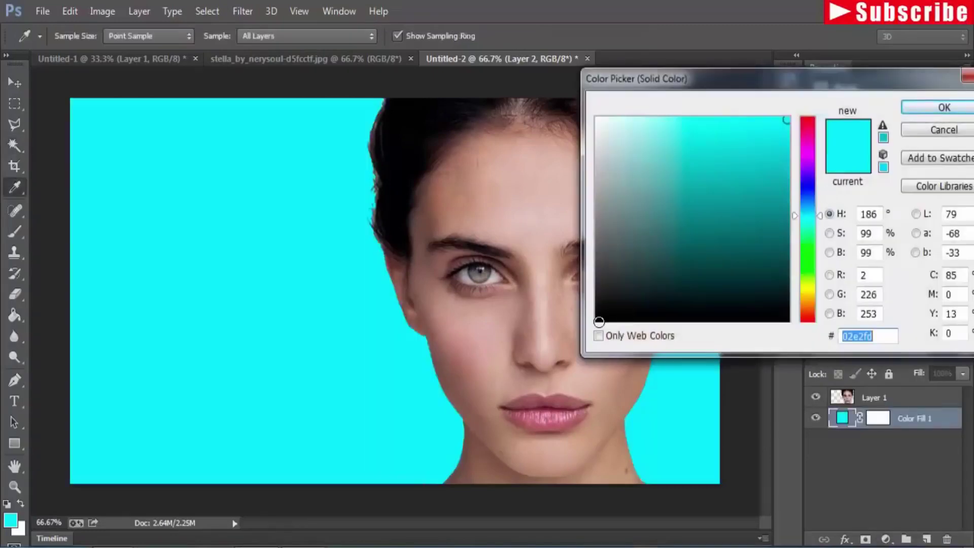
left_click(594, 321)
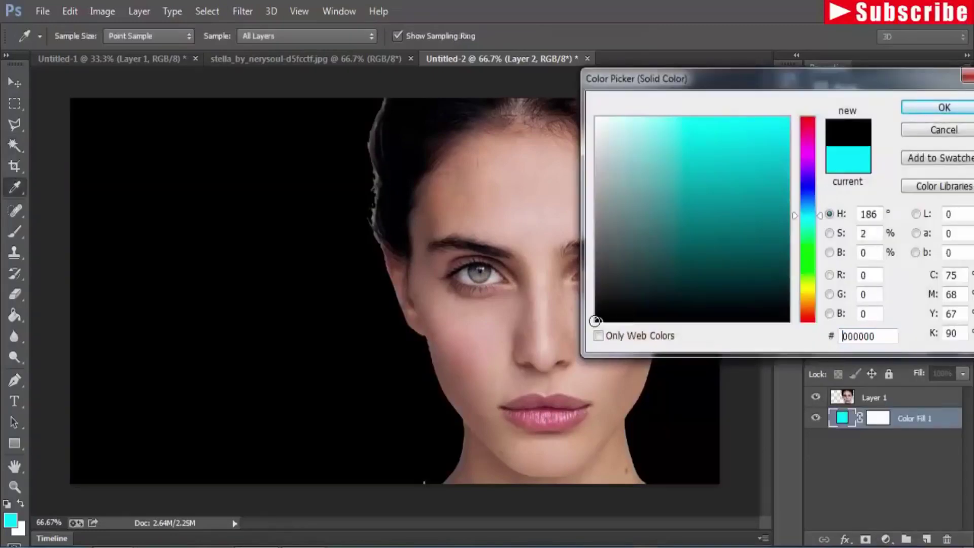
left_click(597, 321)
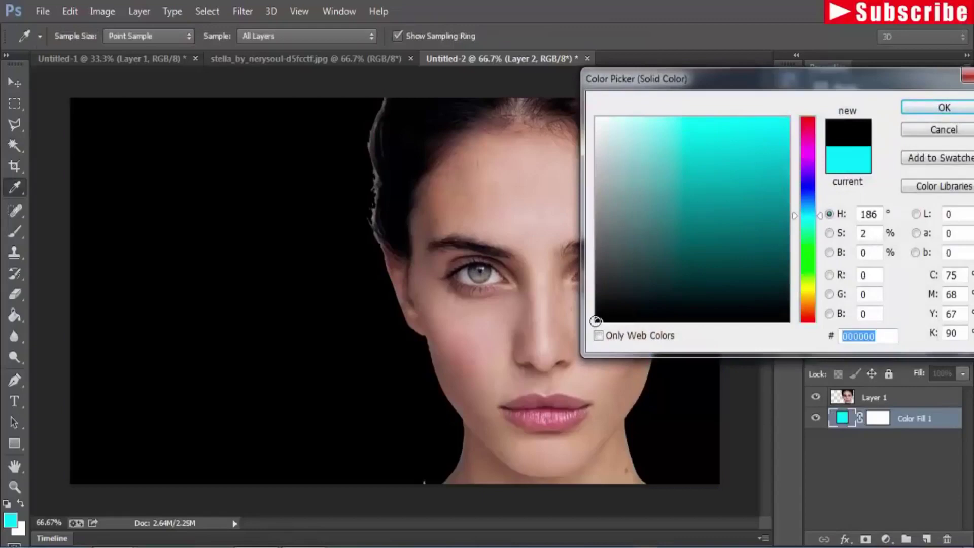
left_click(919, 102)
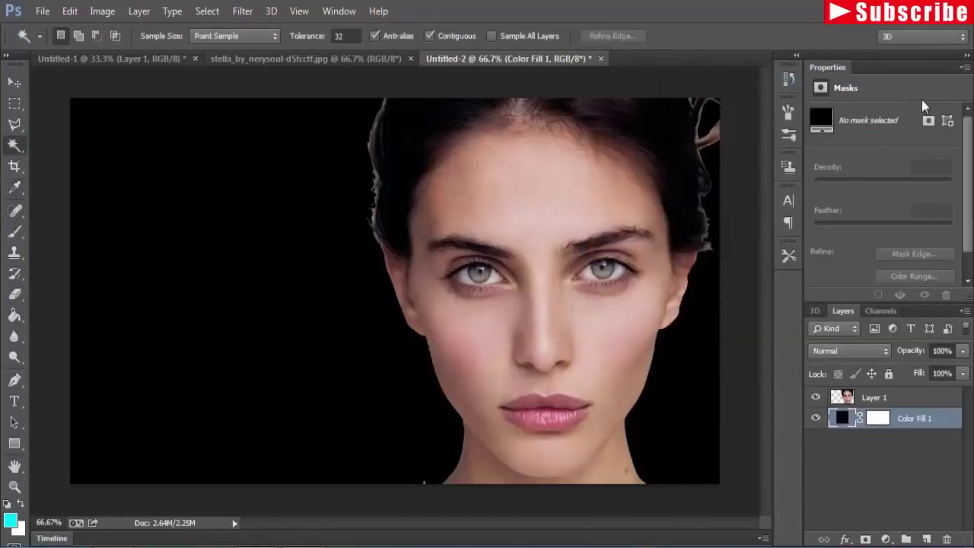
left_click(16, 82)
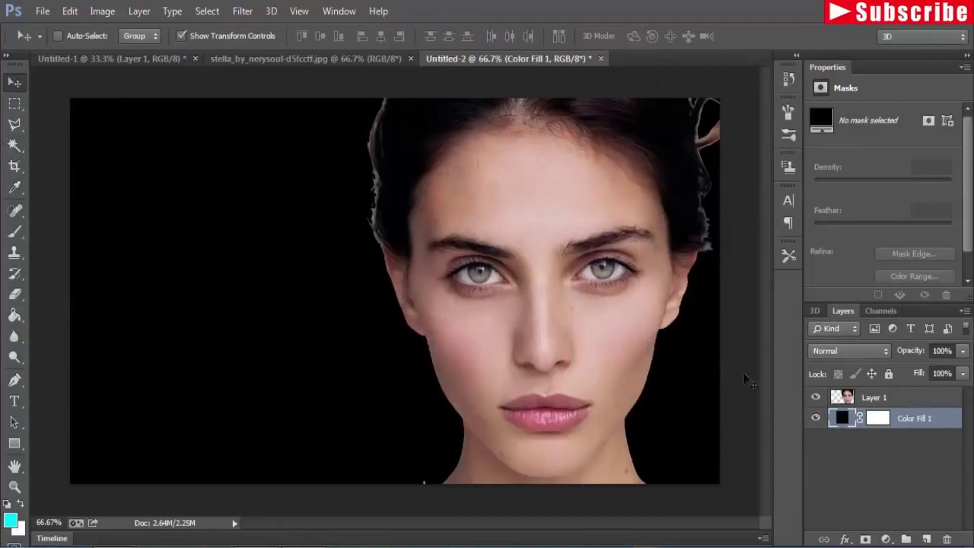
Add a layer mask to Layer 1 and set up a black brush
left_click(874, 400)
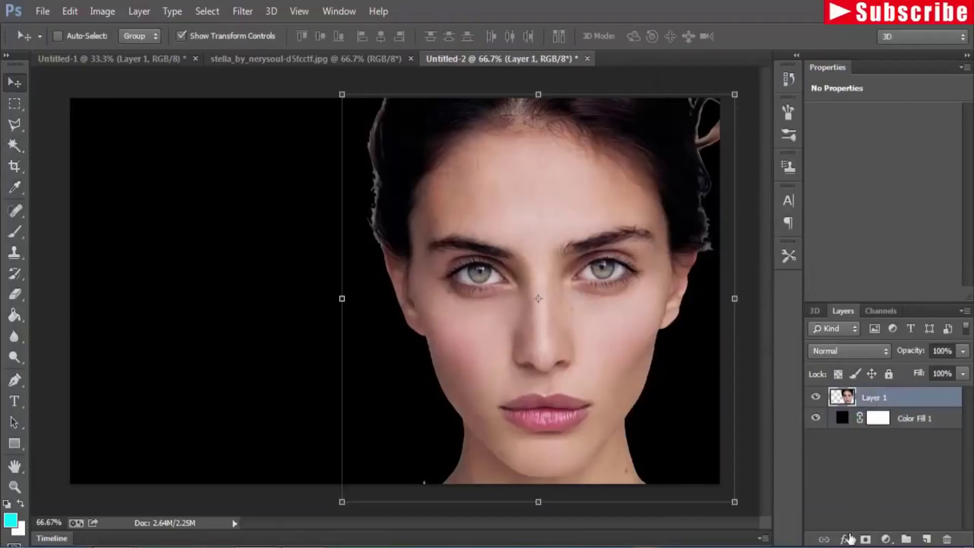
left_click(864, 540)
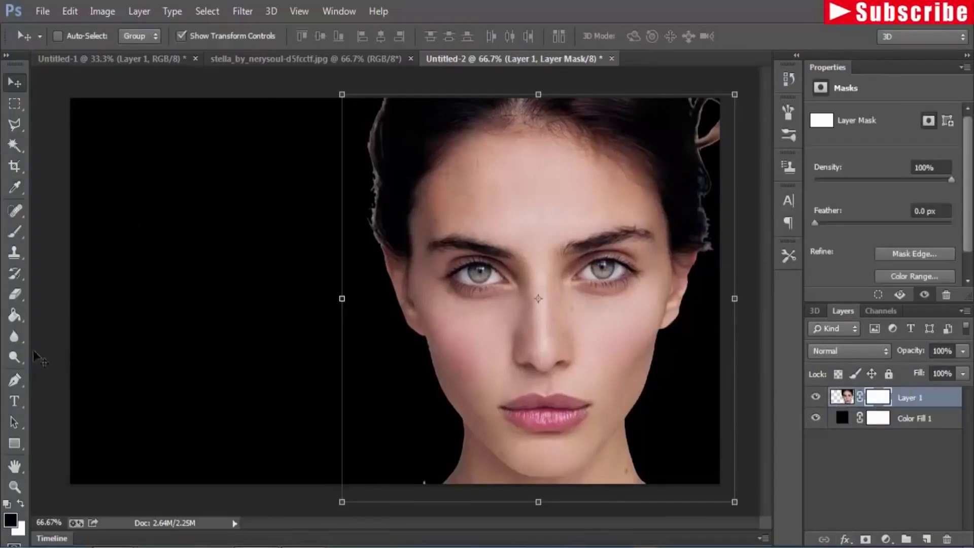
left_click(16, 232)
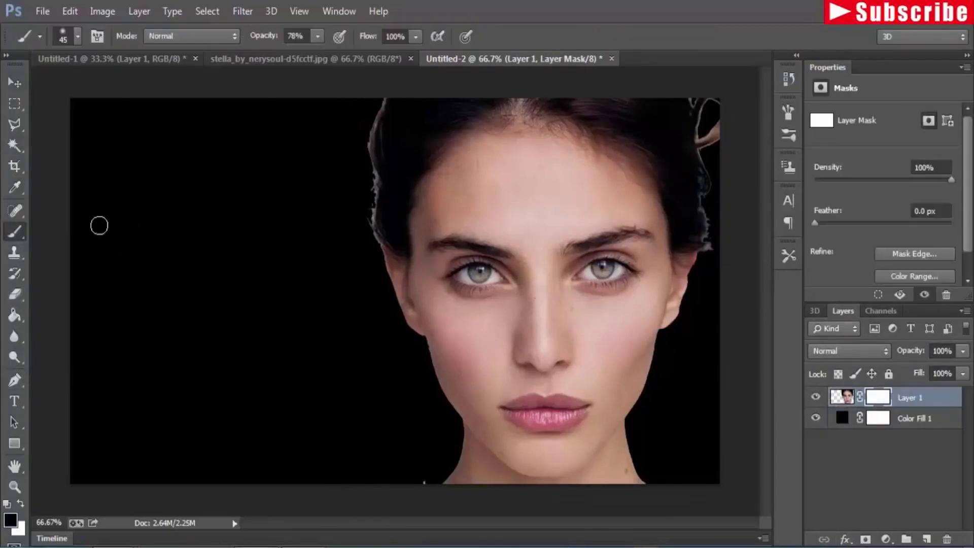
left_click(10, 519)
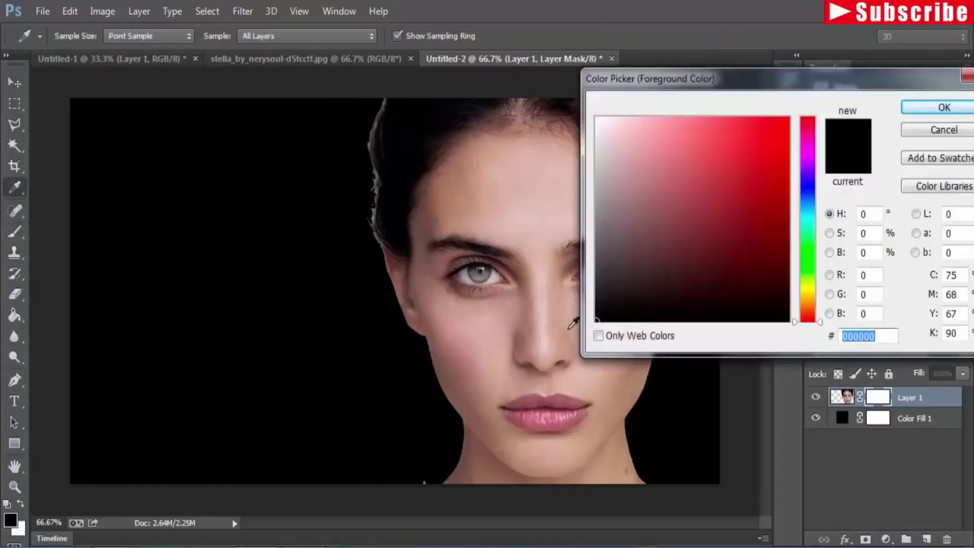
left_click(917, 106)
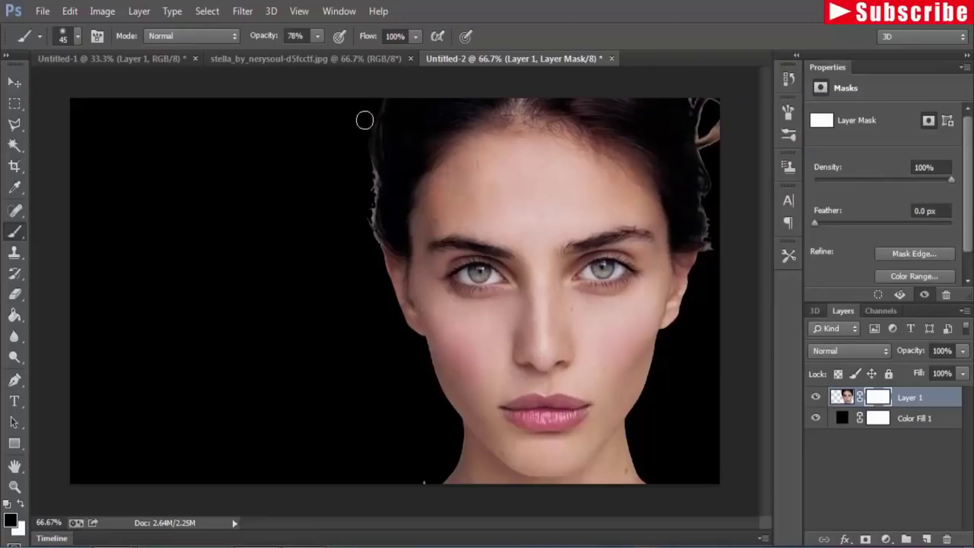
Paint out stray hair specks and the jagged right and top-right fringes
left_click_drag(368, 183, 366, 237)
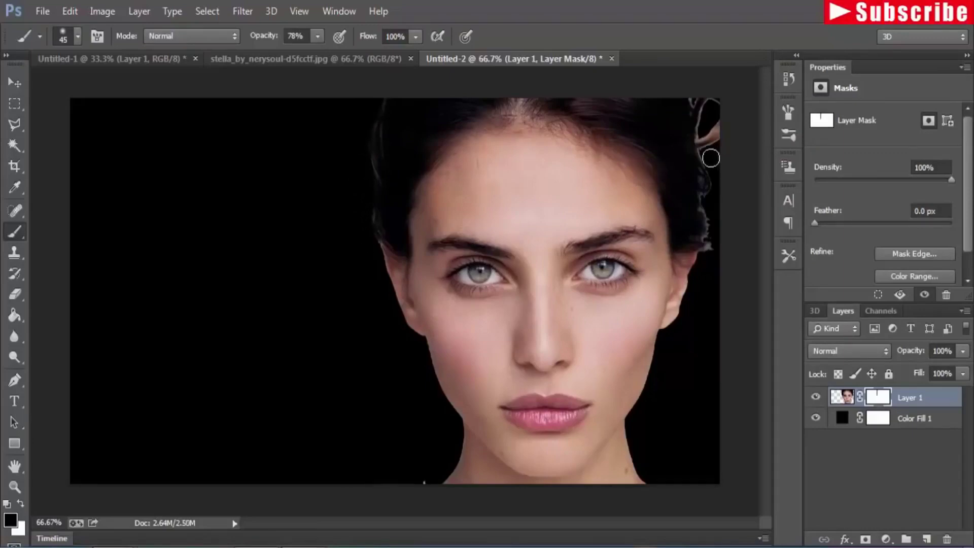
left_click_drag(711, 159, 714, 237)
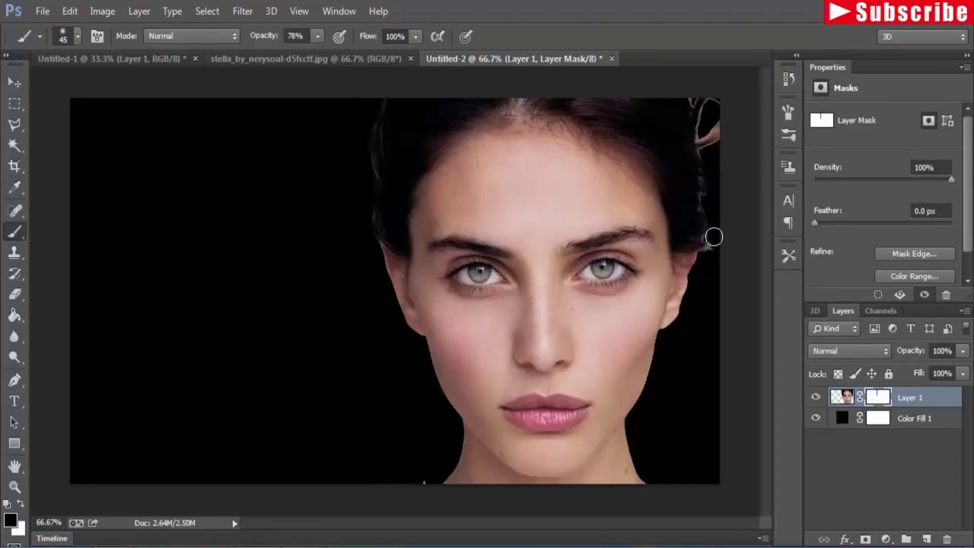
mouse_move(711, 100)
left_mouse_down()
mouse_move(707, 131)
mouse_move(725, 132)
left_mouse_up()
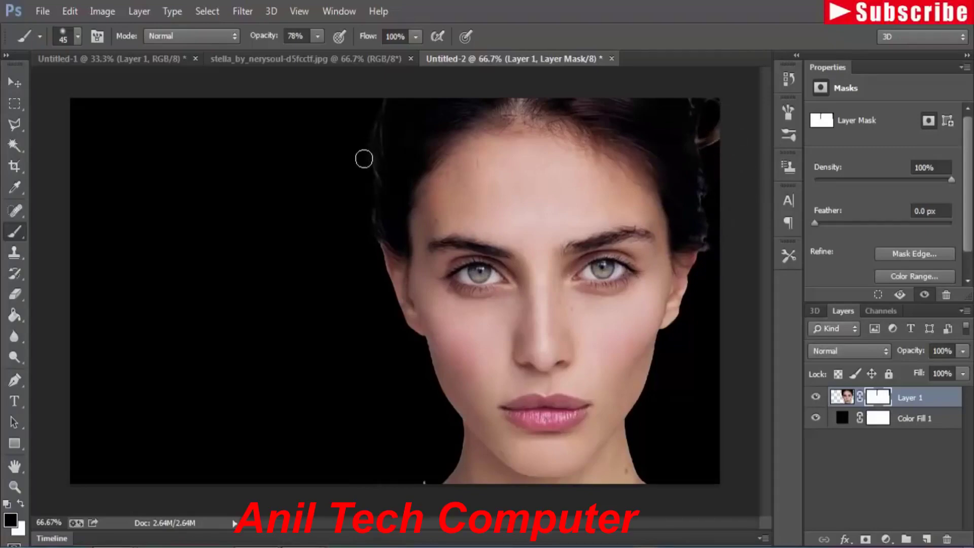
left_click(14, 83)
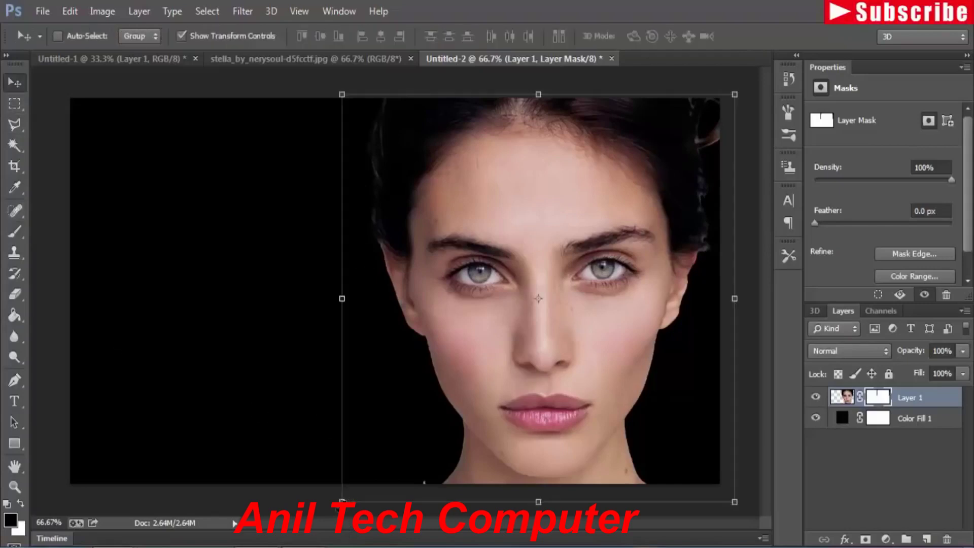
Scale the portrait to about 104.9% × 103.02%, then bring up the Untitled-1 splash document
left_click_drag(343, 501, 330, 508)
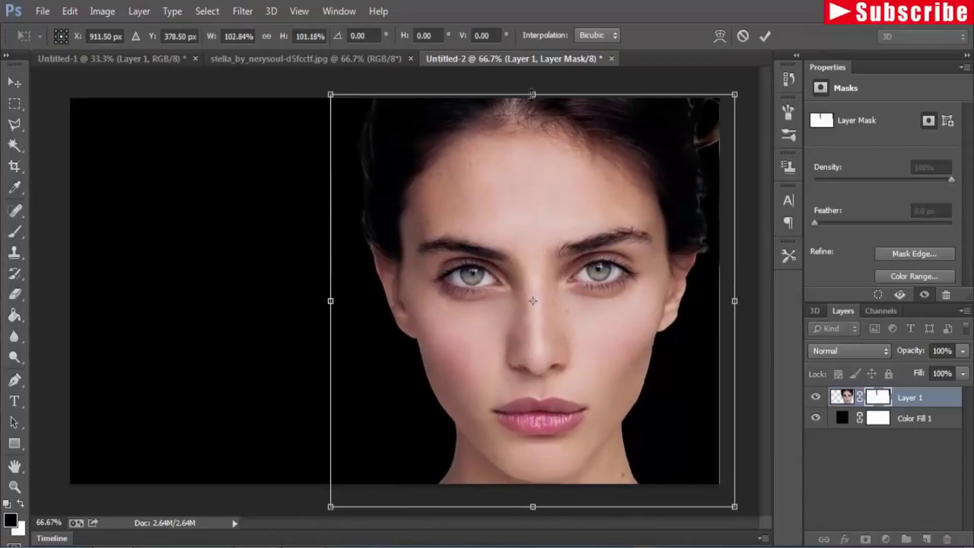
left_click_drag(538, 86, 539, 90)
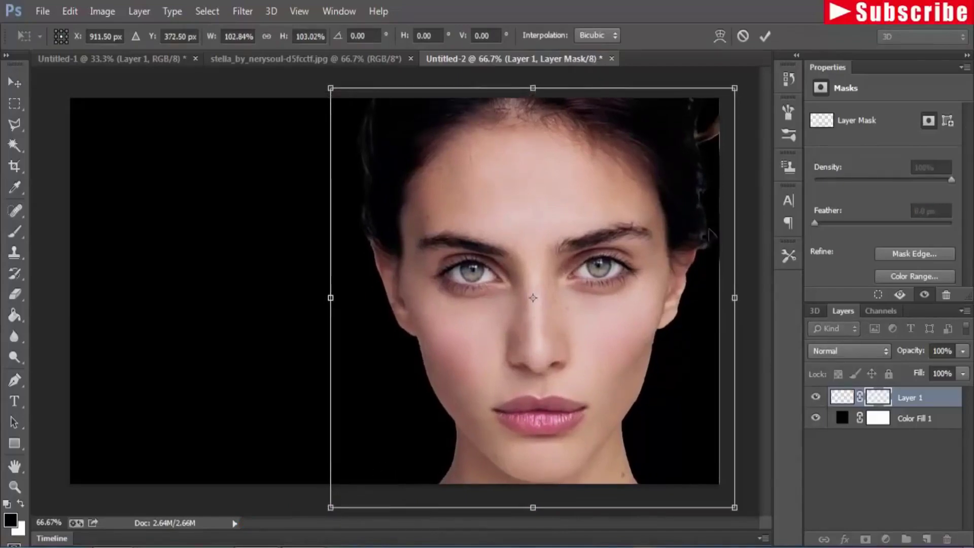
left_click_drag(735, 299, 743, 298)
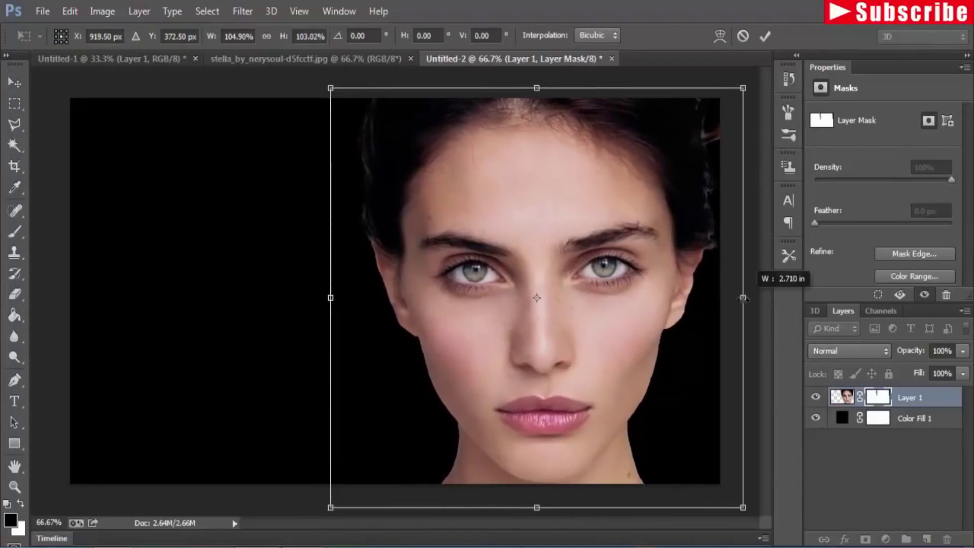
left_click(15, 90)
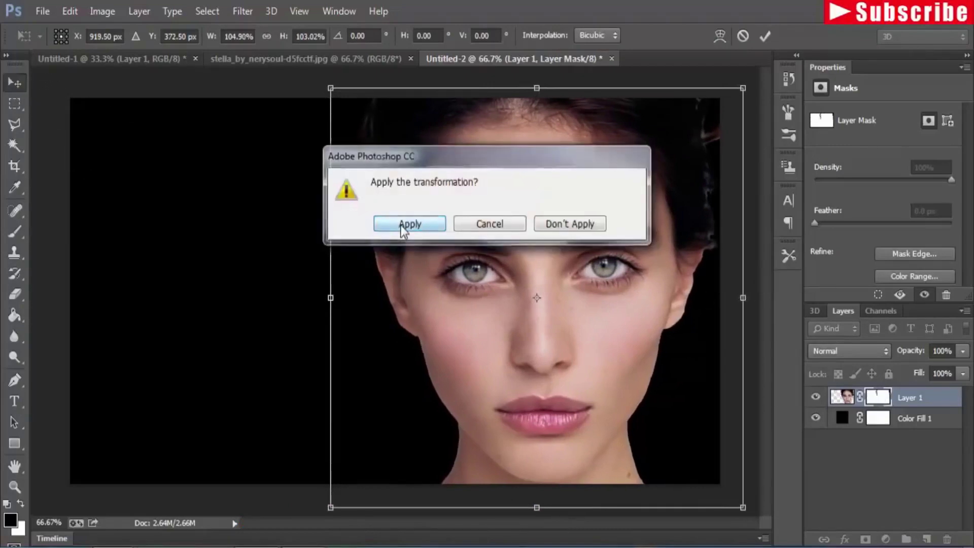
left_click(401, 225)
mouse_move(102, 56)
left_mouse_down()
mouse_move(105, 115)
mouse_move(702, 134)
left_mouse_up()
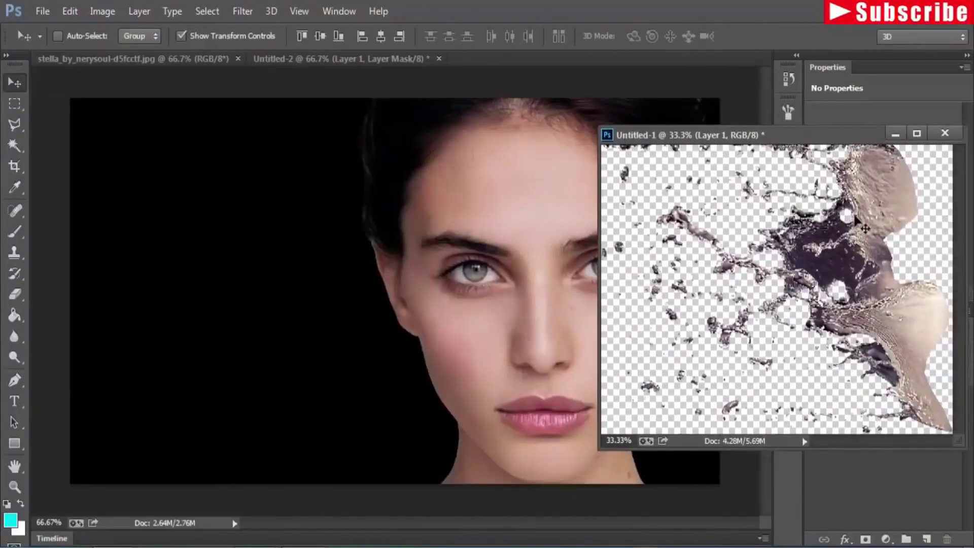
Drag the water splash into Untitled-2 as Layer 2, accepting the profile conversion
mouse_move(887, 191)
left_mouse_down()
mouse_move(615, 274)
mouse_move(385, 275)
left_mouse_up()
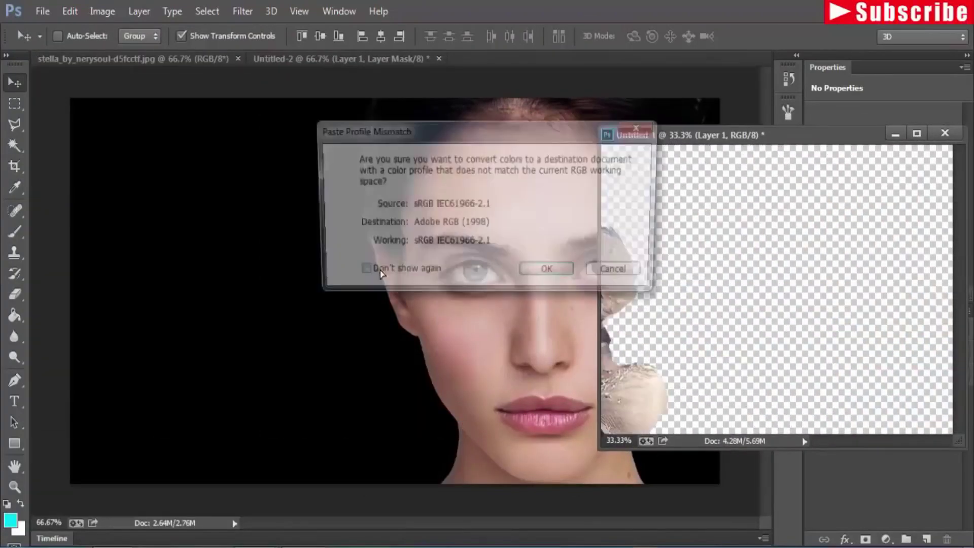
left_click(549, 274)
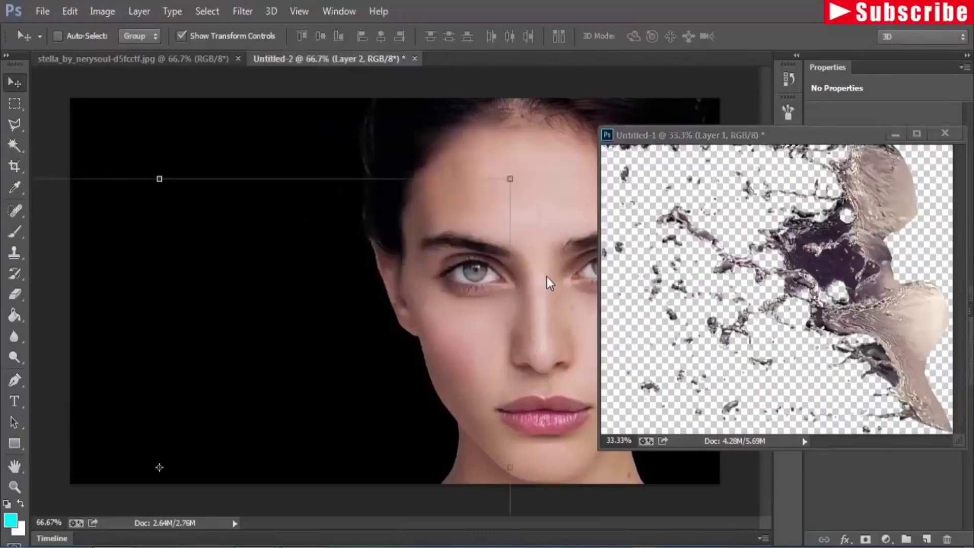
left_click_drag(362, 265, 404, 201)
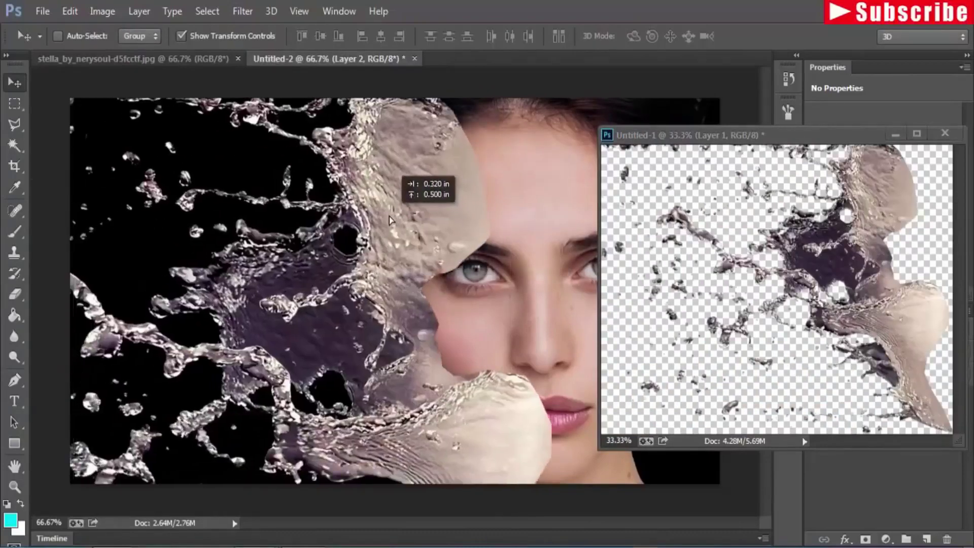
left_click(895, 135)
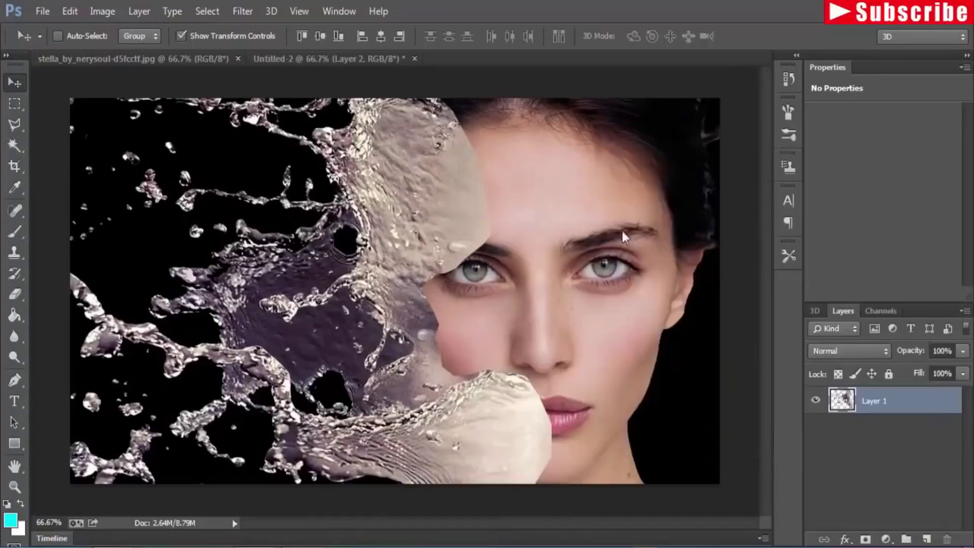
Narrow, squash and move the splash over the portrait's left side
mouse_move(366, 158)
left_mouse_down()
mouse_move(423, 190)
mouse_move(416, 161)
left_mouse_up()
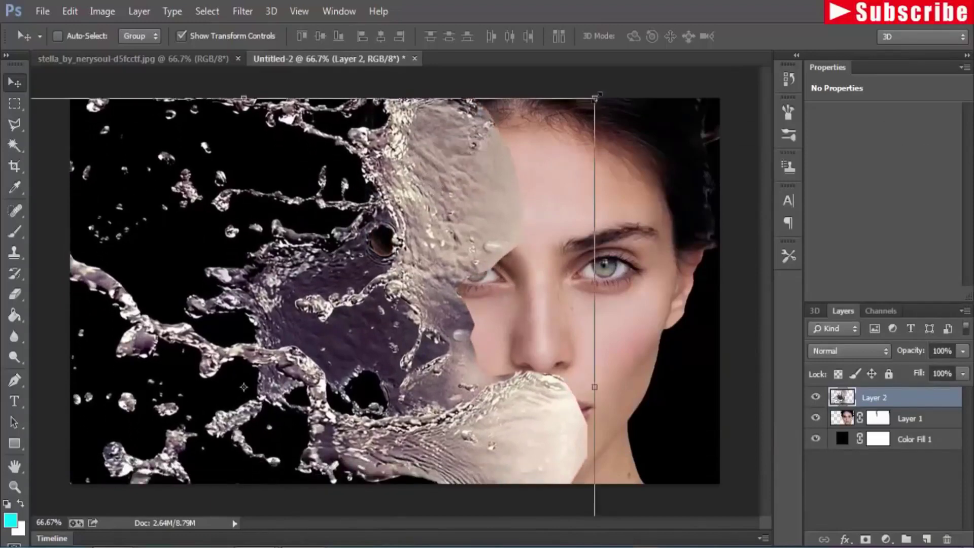
left_click_drag(595, 98, 506, 106)
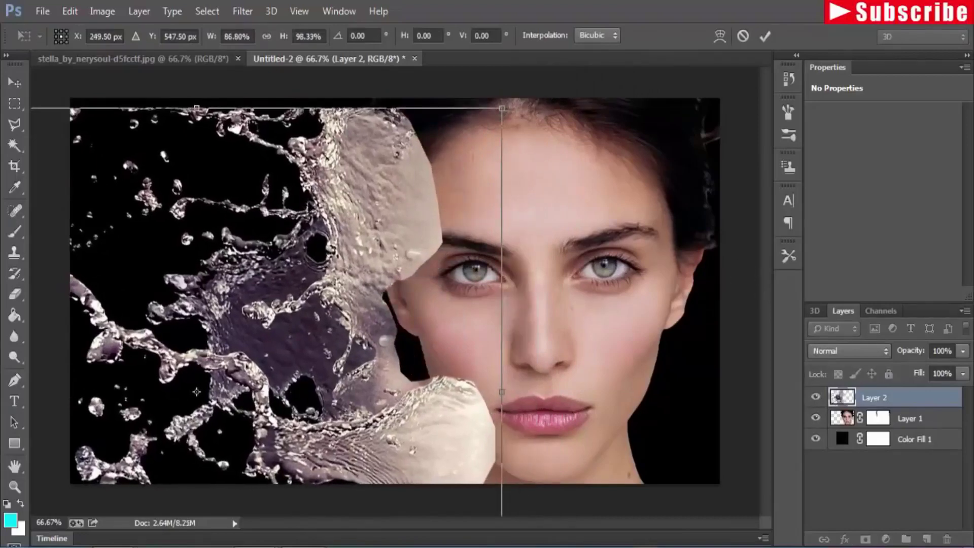
mouse_move(312, 206)
left_mouse_down()
mouse_move(346, 128)
mouse_move(338, 27)
left_mouse_up()
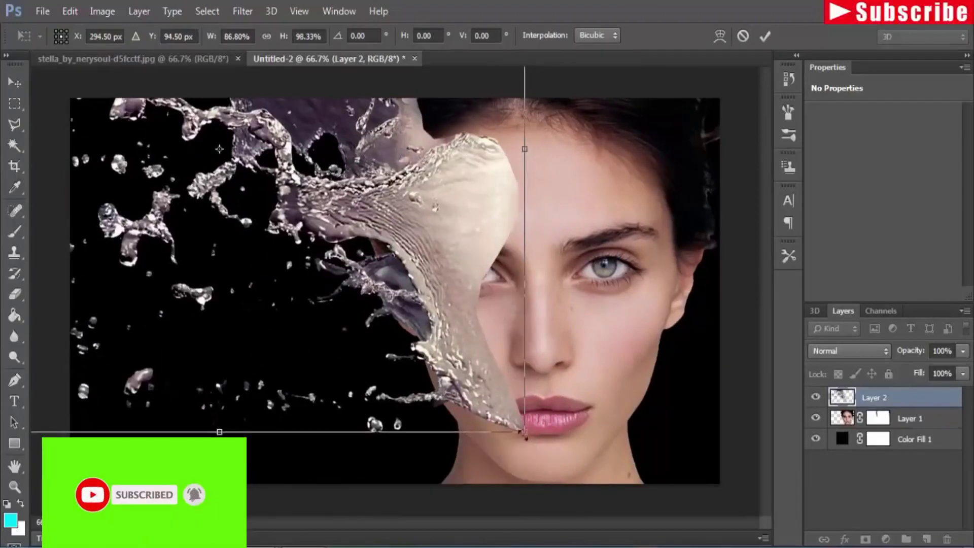
left_click_drag(284, 433, 284, 304)
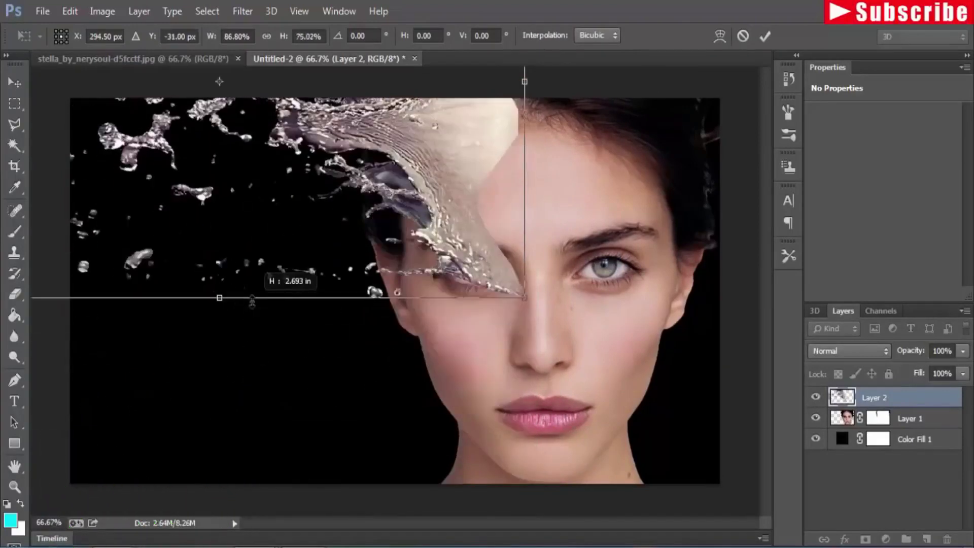
left_click_drag(348, 276, 341, 466)
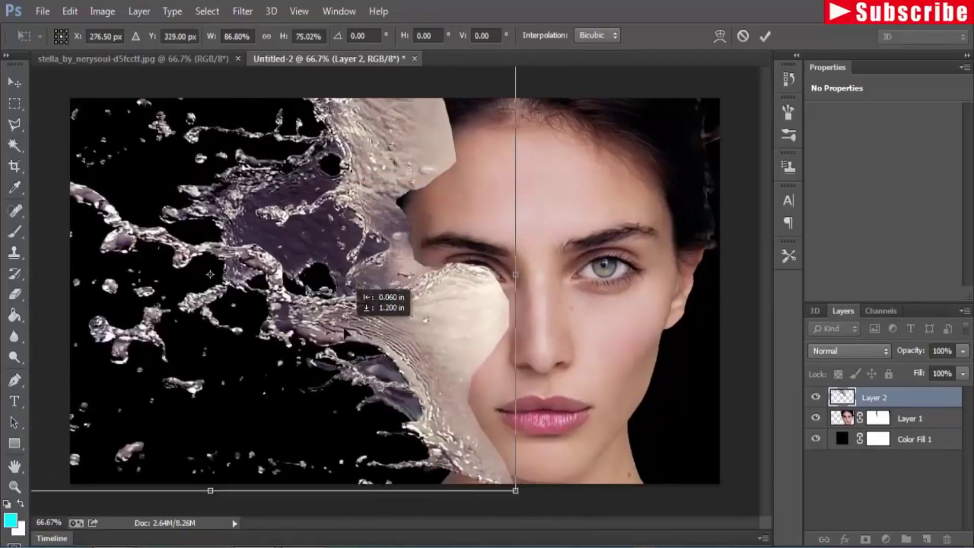
left_click_drag(211, 492, 210, 361)
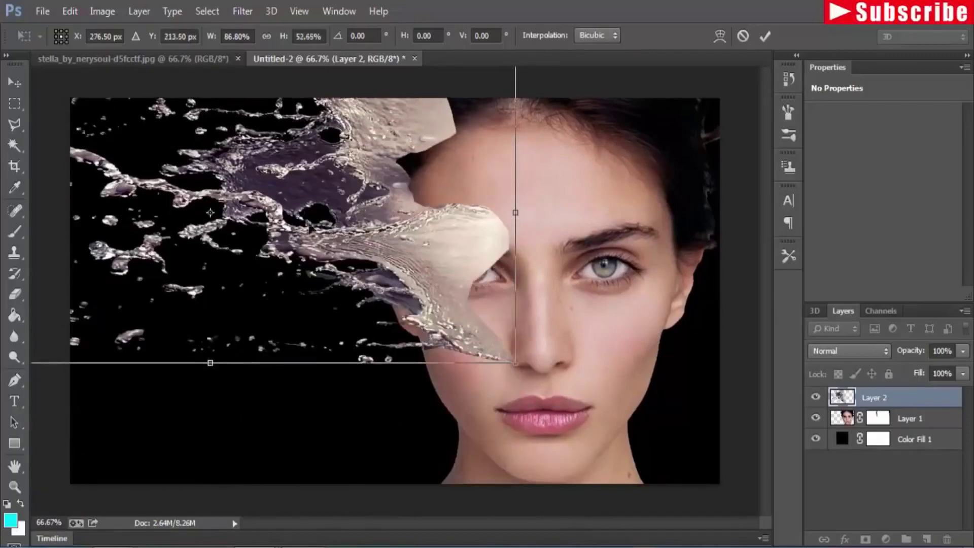
mouse_move(320, 228)
left_mouse_down()
mouse_move(329, 335)
mouse_move(325, 327)
left_mouse_up()
Stretch the splash up to the top edge at about 87% × 67% and apply
left_click_drag(223, 476, 224, 483)
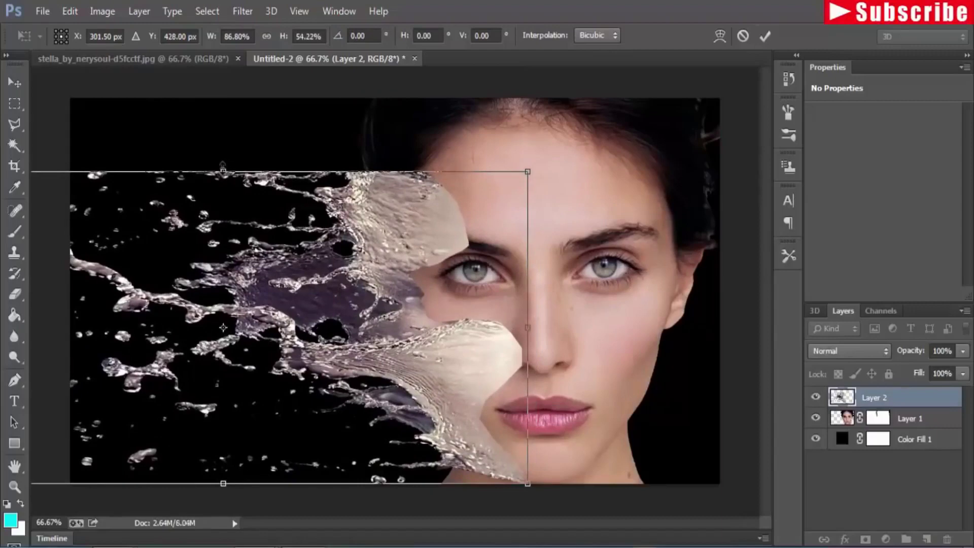
left_click_drag(222, 170, 233, 117)
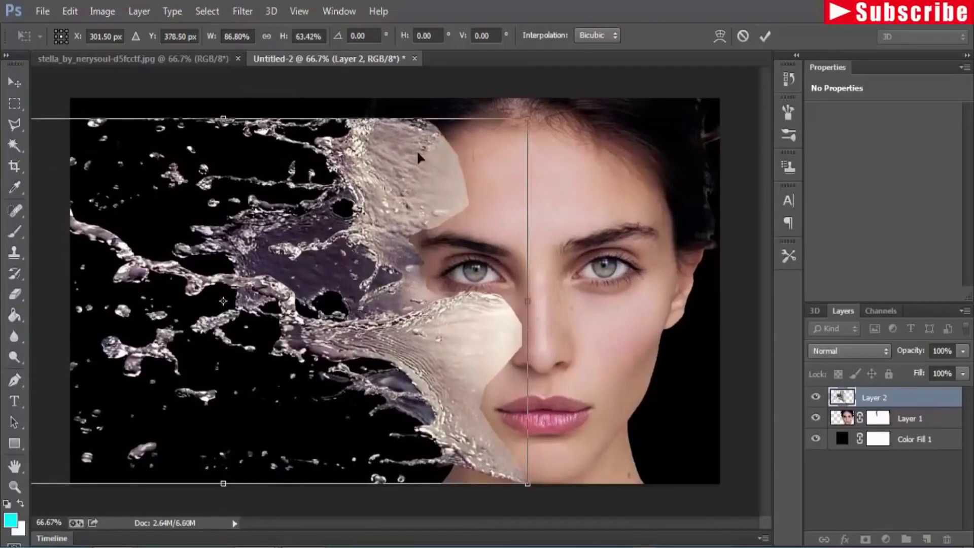
left_click_drag(415, 162, 419, 161)
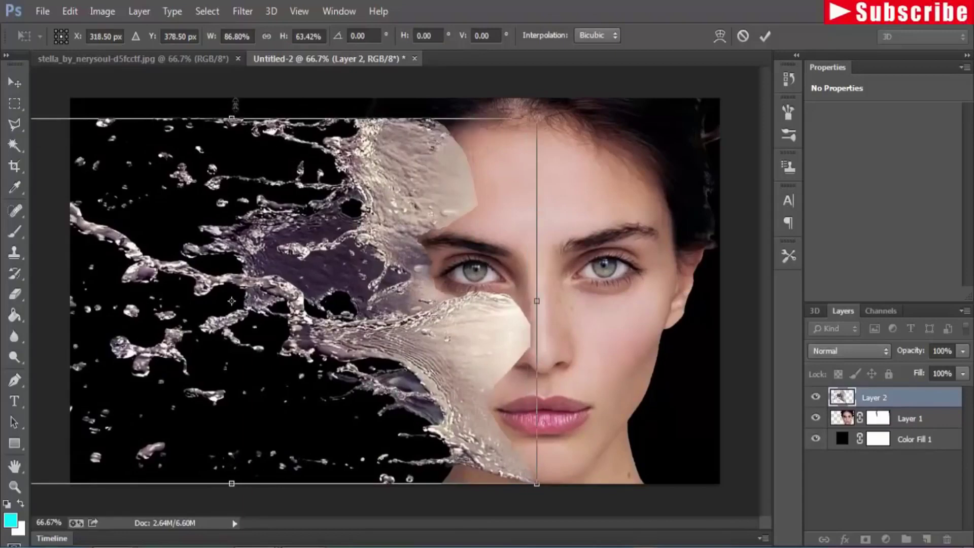
left_click_drag(235, 104, 234, 98)
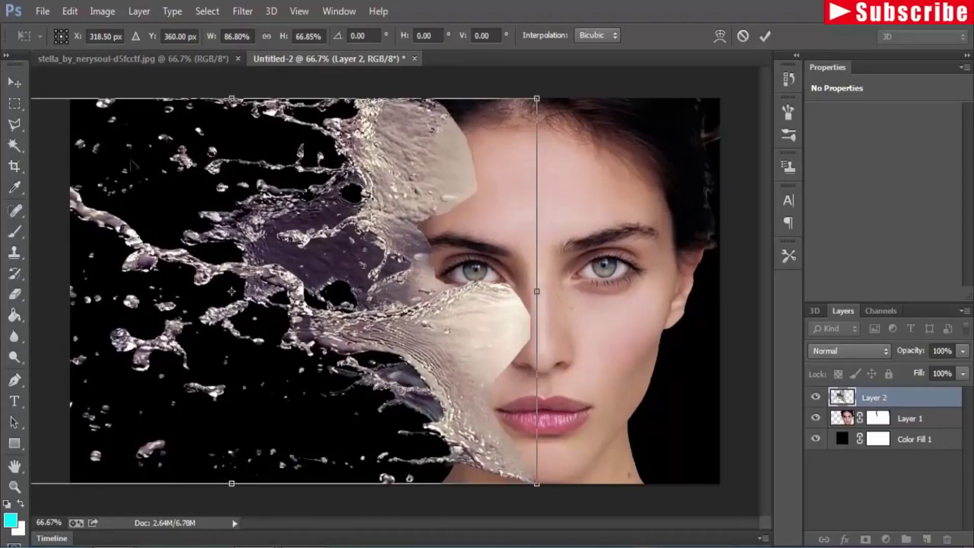
left_click(12, 87)
left_click(391, 224)
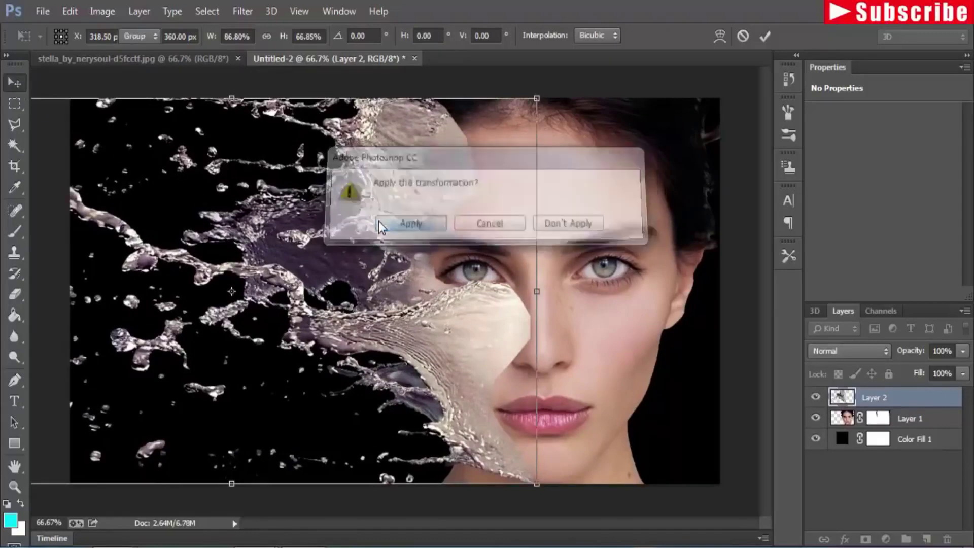
Lower Layer 1's saturation to -44 with Hue/Saturation
left_click(842, 418)
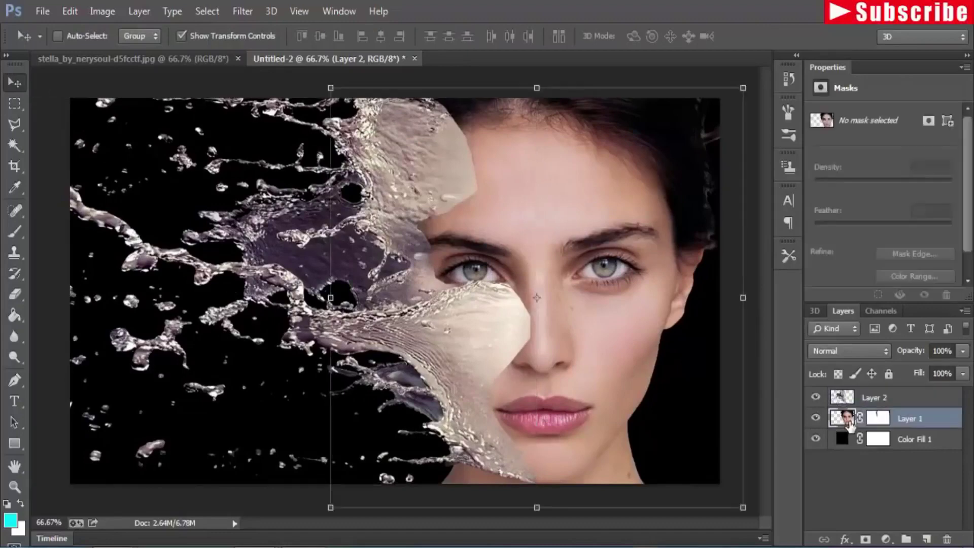
left_click(96, 12)
mouse_move(125, 52)
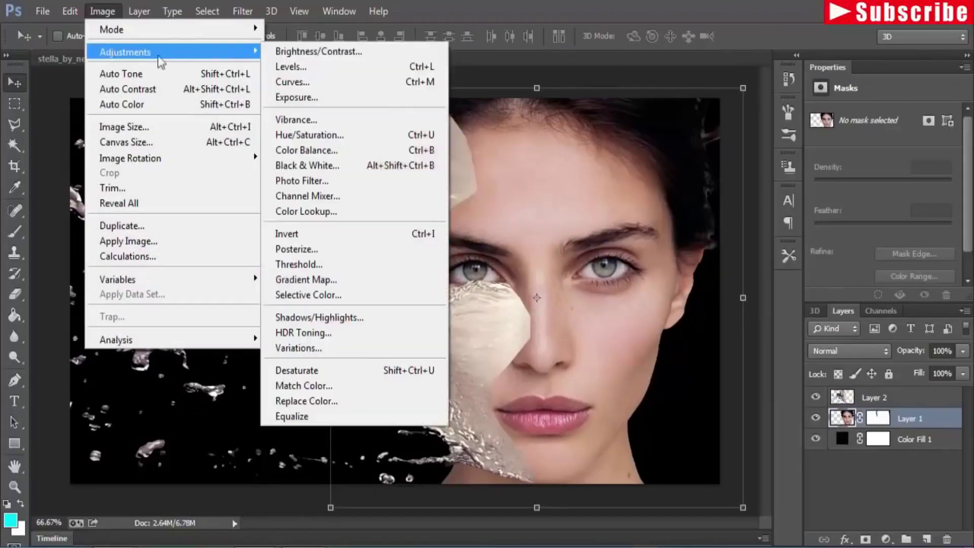
left_click(348, 134)
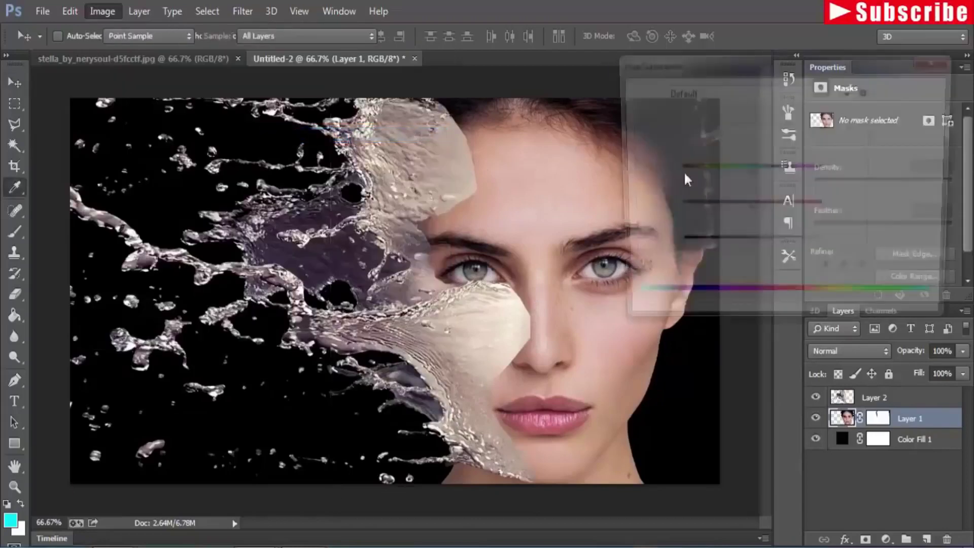
left_click_drag(750, 211, 716, 211)
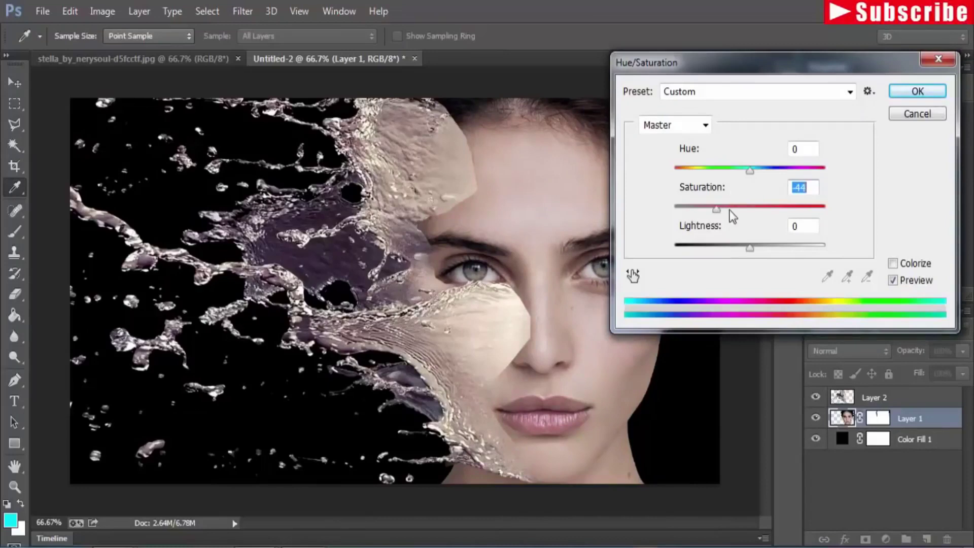
left_click(903, 91)
key("v")
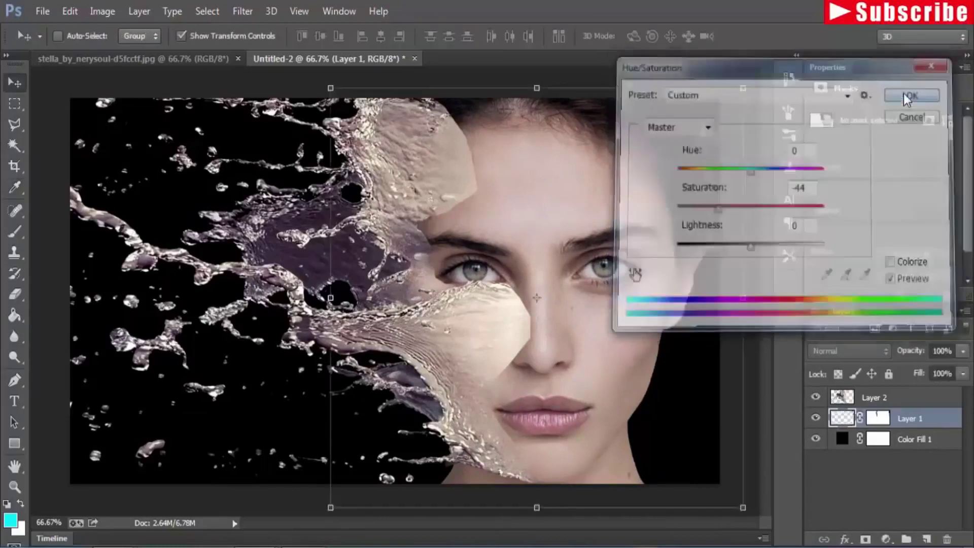
Add a mask to Layer 2 and set up a near-black 010101 brush at 63% opacity
left_click(873, 400)
left_click(866, 540)
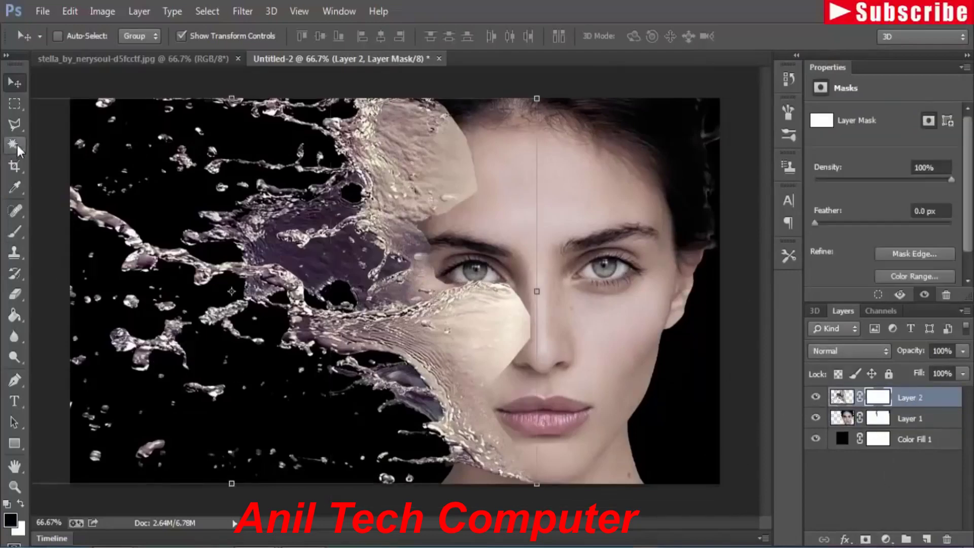
left_click(17, 231)
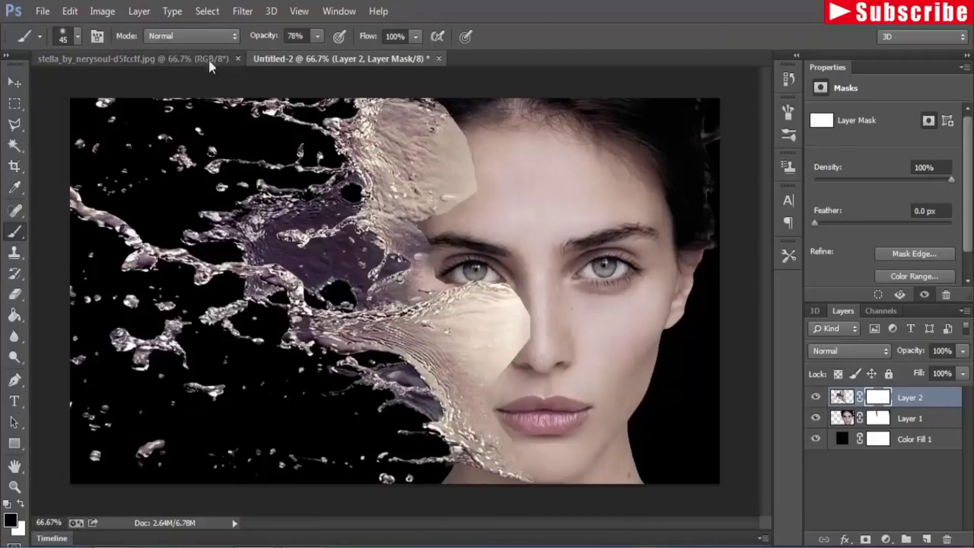
left_click(10, 520)
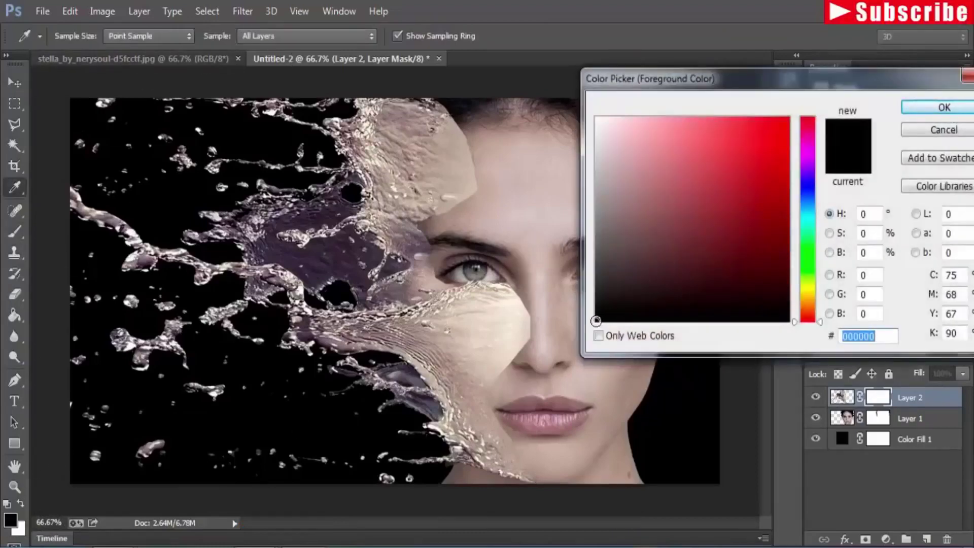
left_click(596, 320)
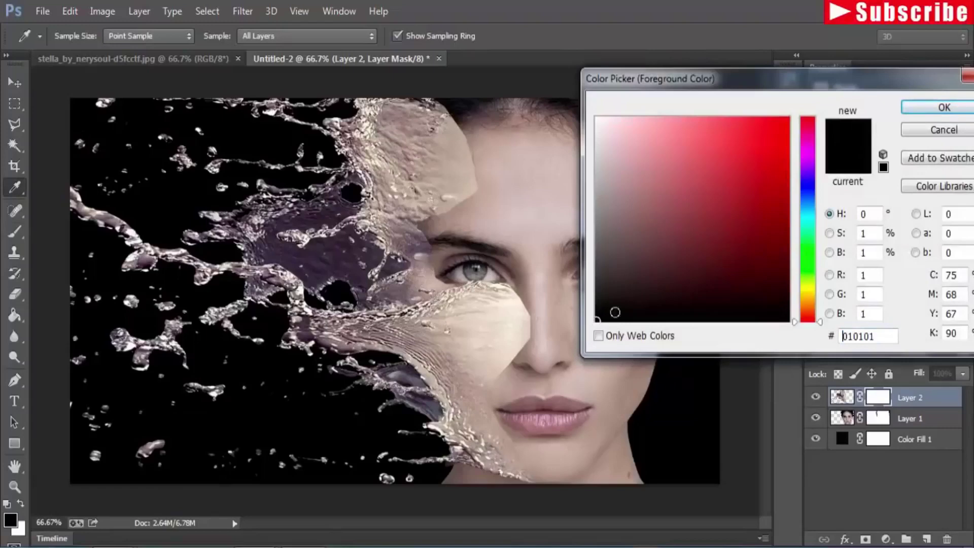
left_click(920, 110)
left_click(317, 37)
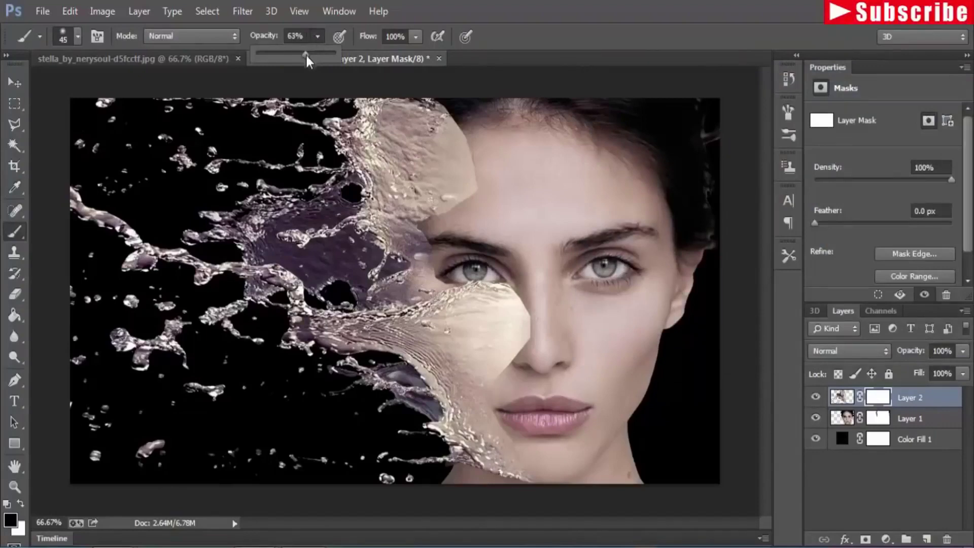
left_click(472, 138)
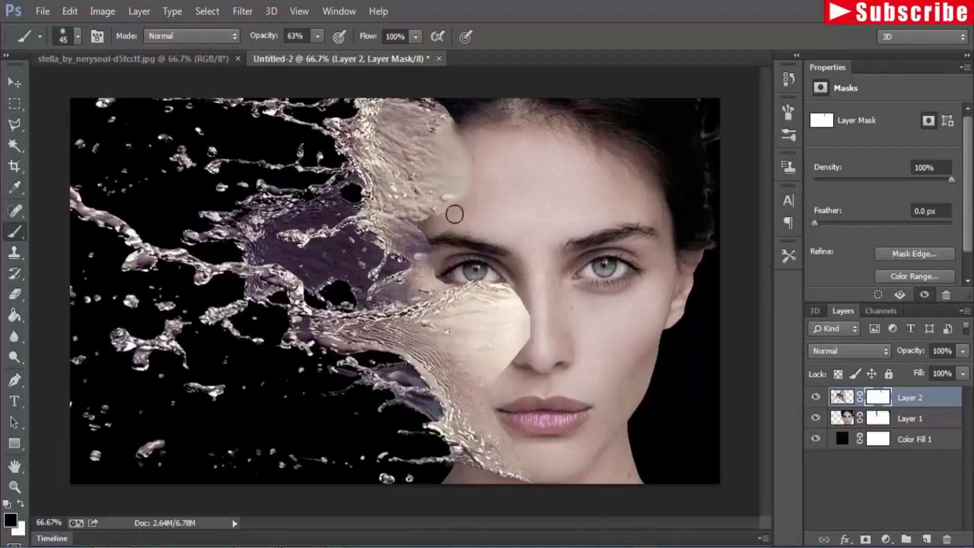
Paint Layer 2's mask to hide the splash over the forehead, nose, hairline, chin and lips
left_click_drag(455, 214, 420, 225)
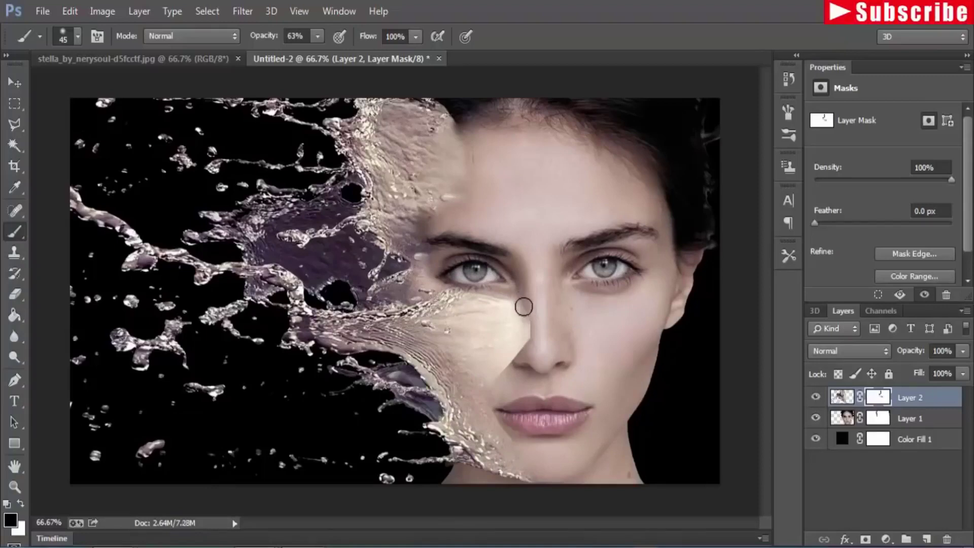
left_click_drag(528, 326, 532, 349)
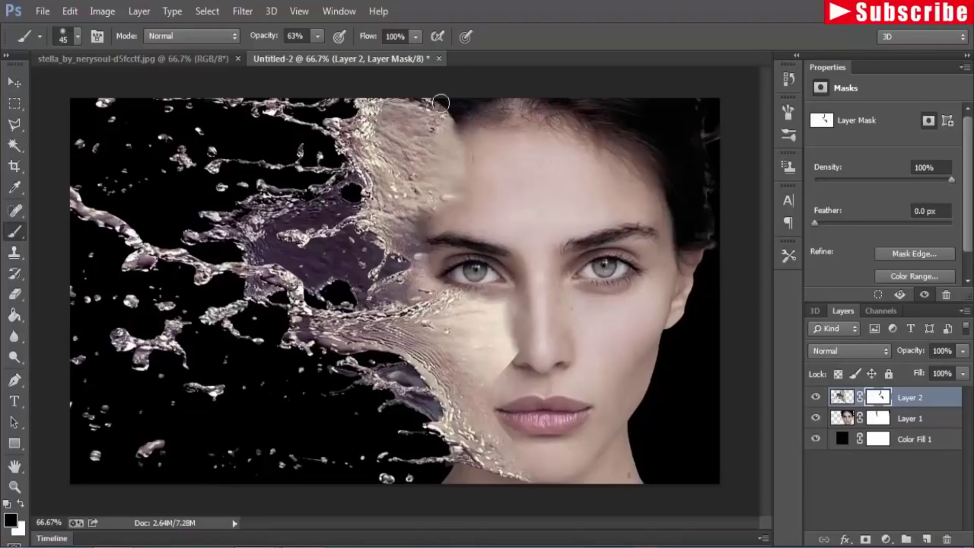
left_click_drag(442, 96, 459, 119)
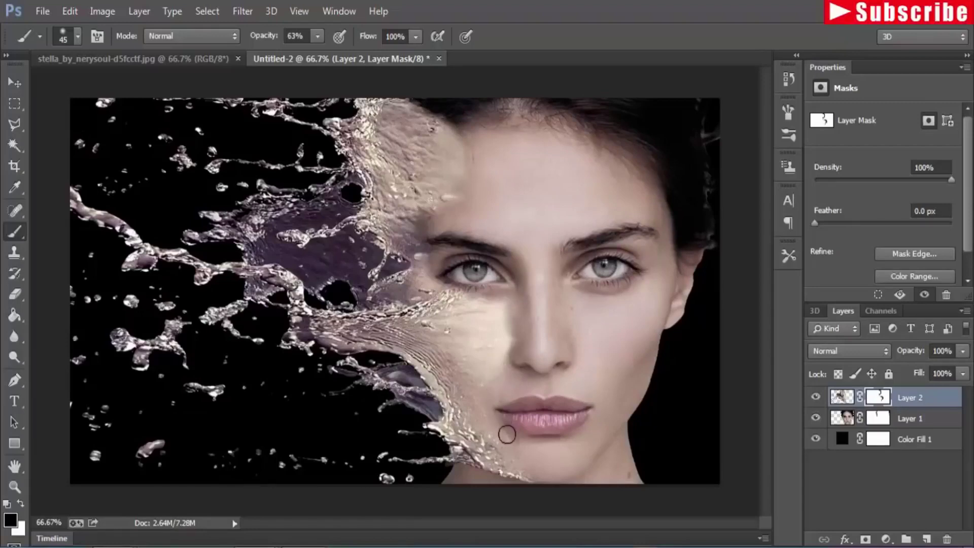
left_click_drag(526, 466, 499, 413)
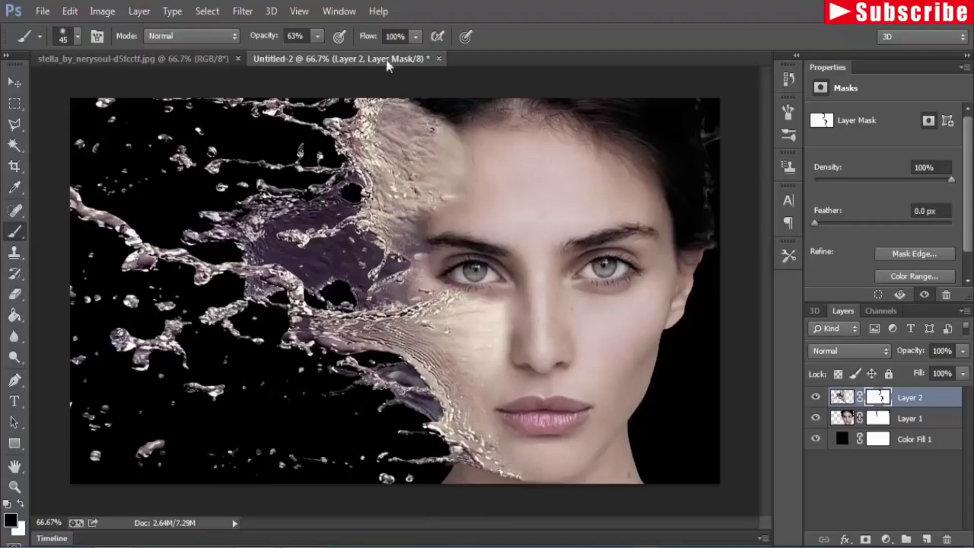
Lower the brush opacity to 26% to feather the splash mask over forehead and nose
left_click(316, 37)
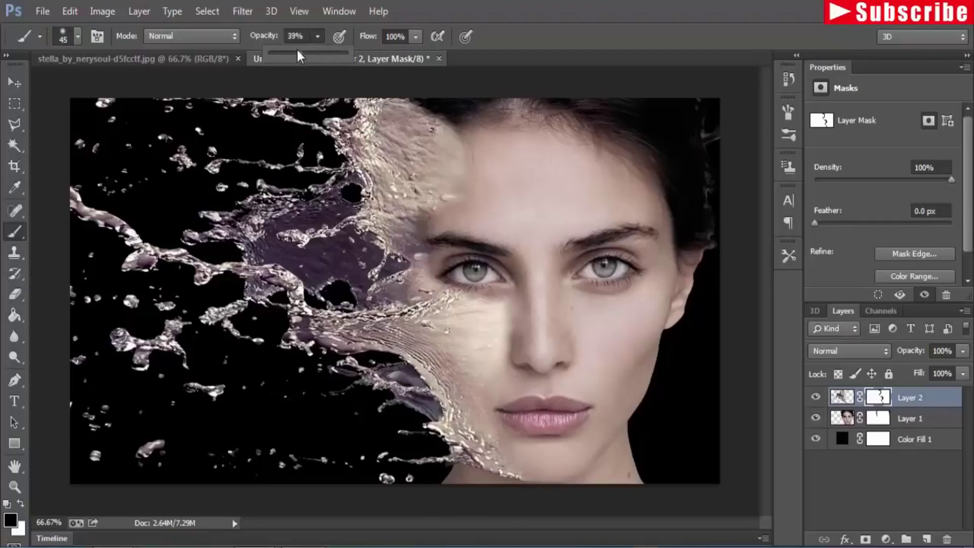
left_click(484, 150)
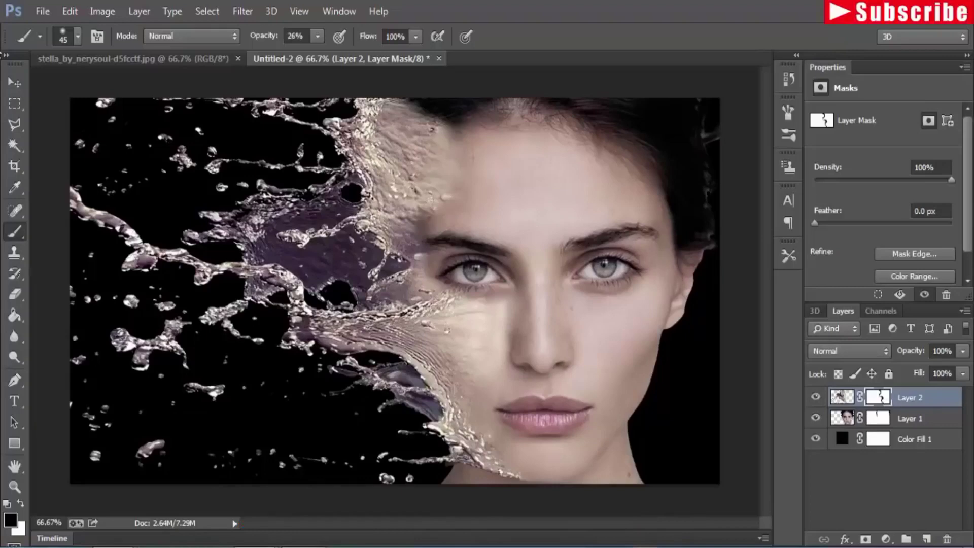
key("v")
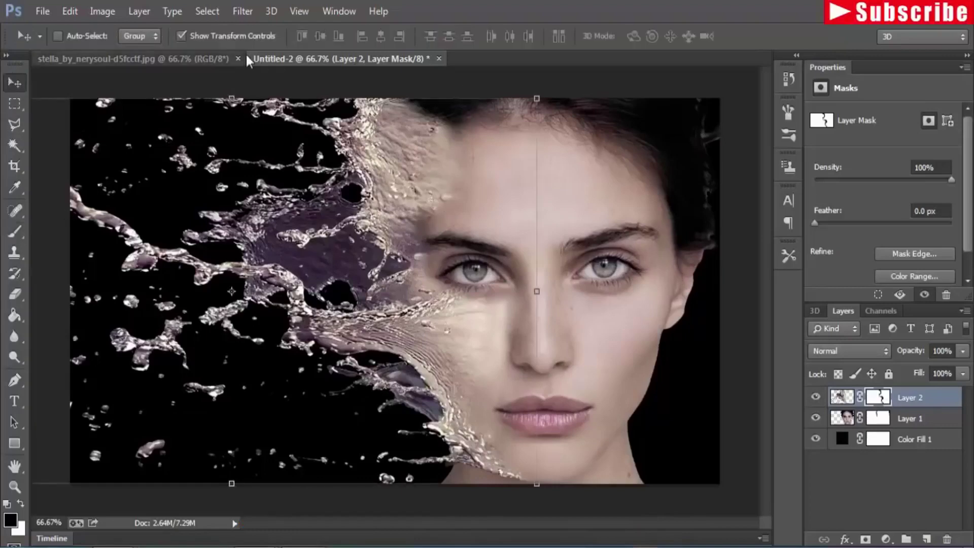
Hide the transform controls, add a new layer, and create a Solid Color fill layer
left_click(182, 36)
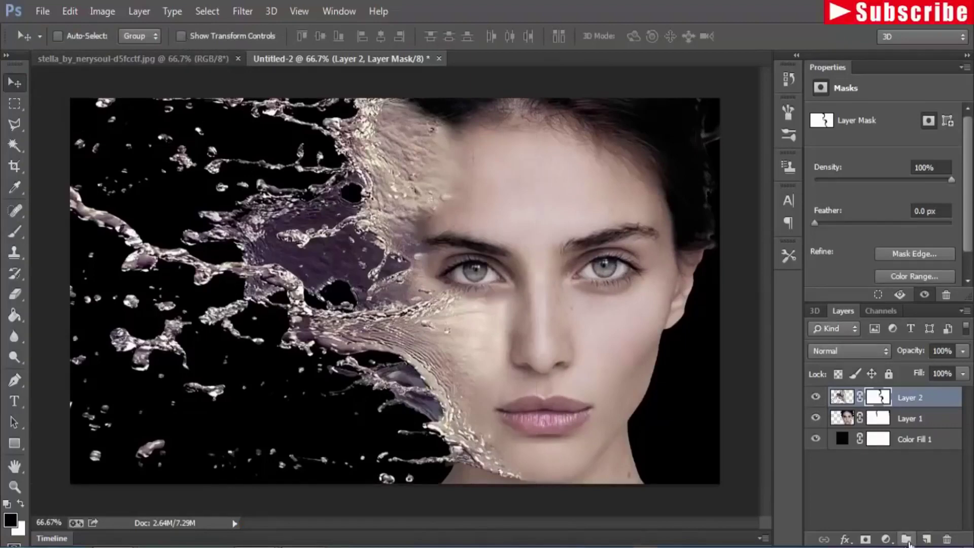
left_click(926, 541)
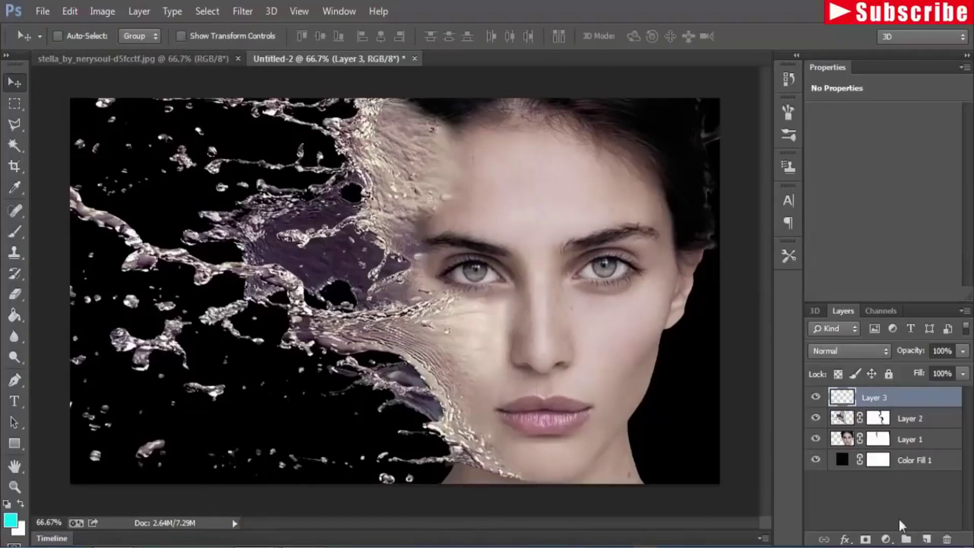
left_click(886, 539)
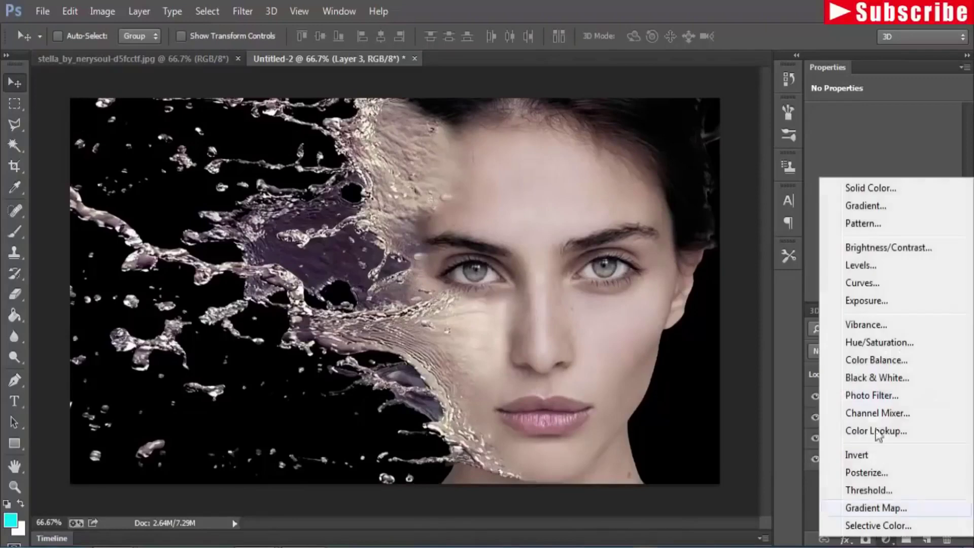
left_click(885, 189)
key("Return")
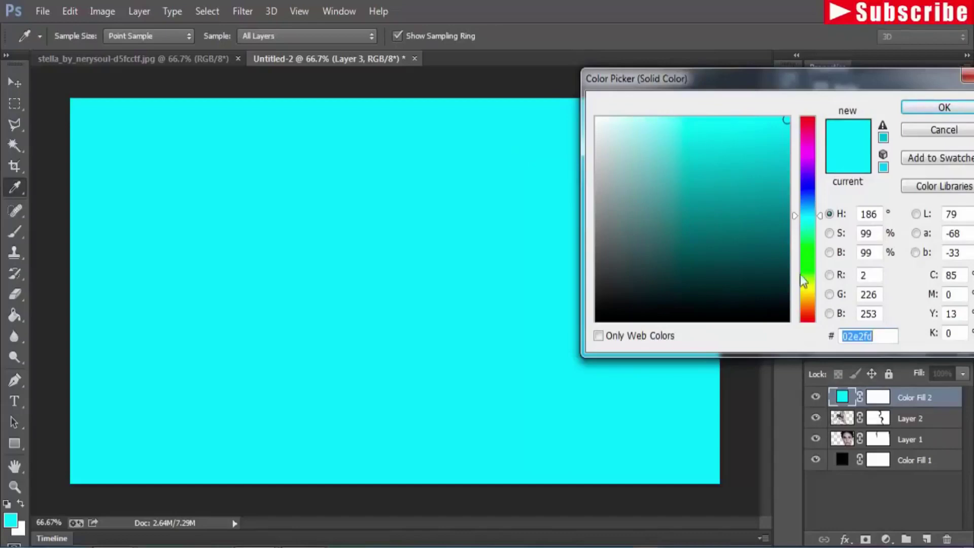
Choose the pale peach colour d9c2ae for the Color Fill 2 layer
left_click(806, 294)
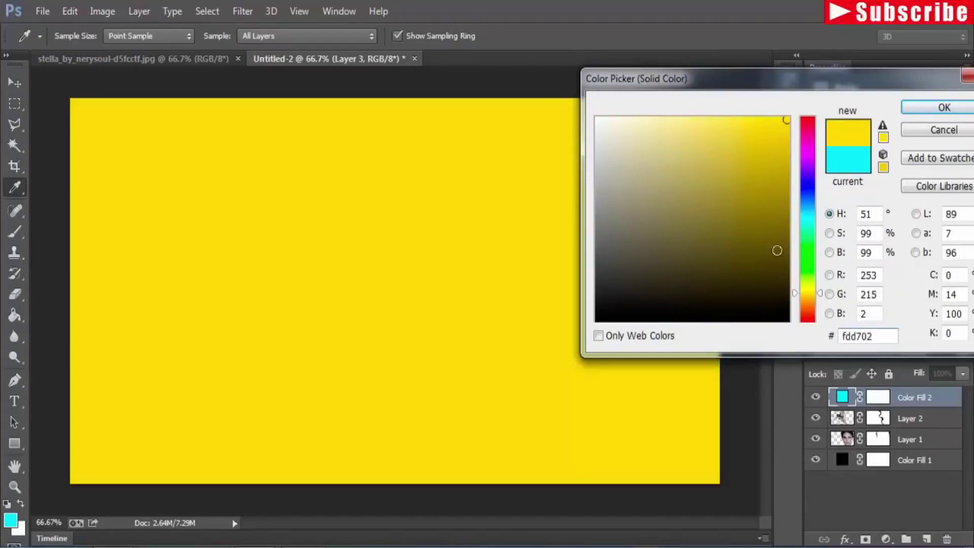
left_click(650, 195)
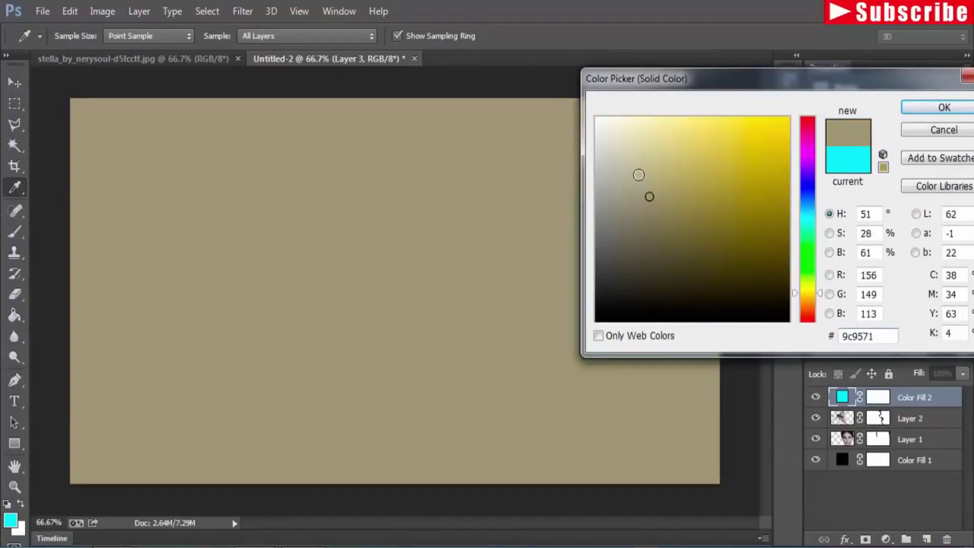
left_click(643, 138)
left_click(811, 303)
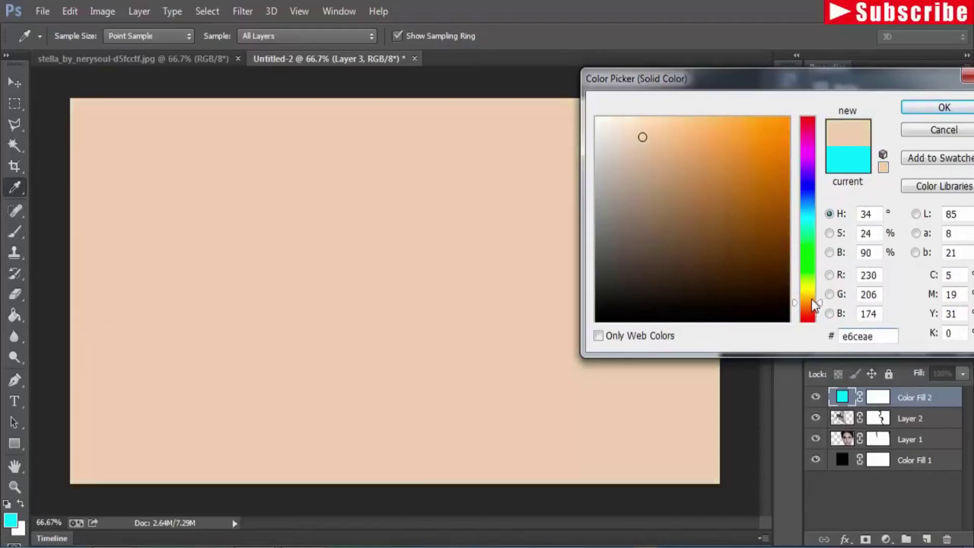
left_click(812, 297)
left_click(813, 305)
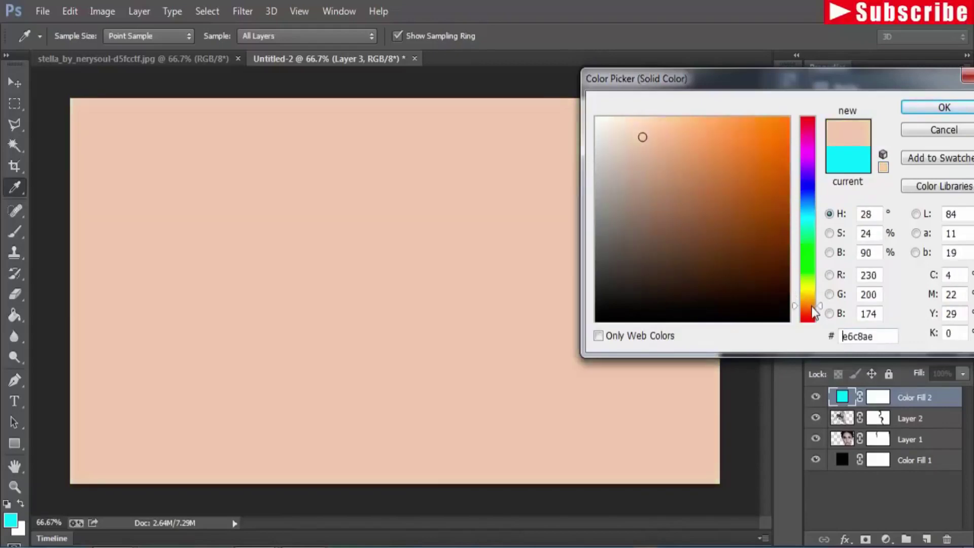
left_click(629, 124)
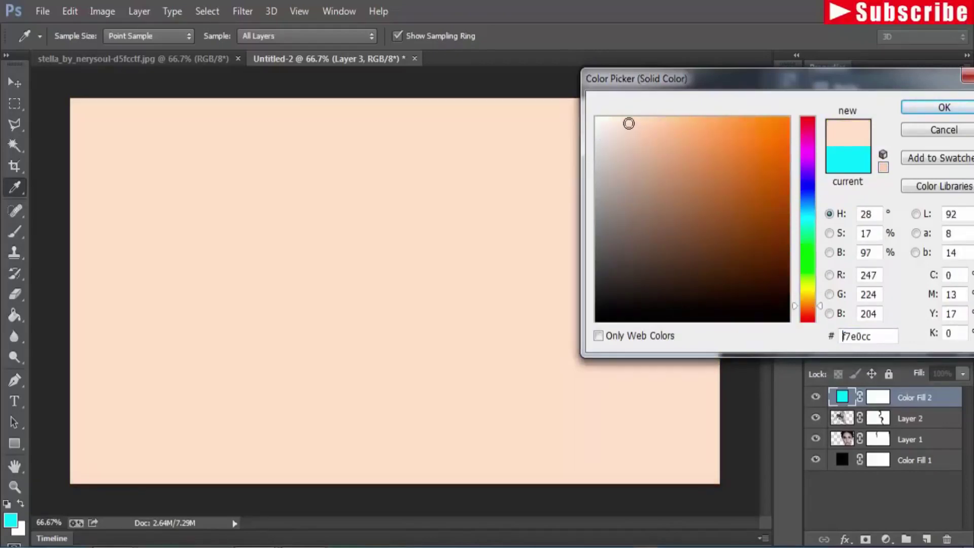
left_click(639, 168)
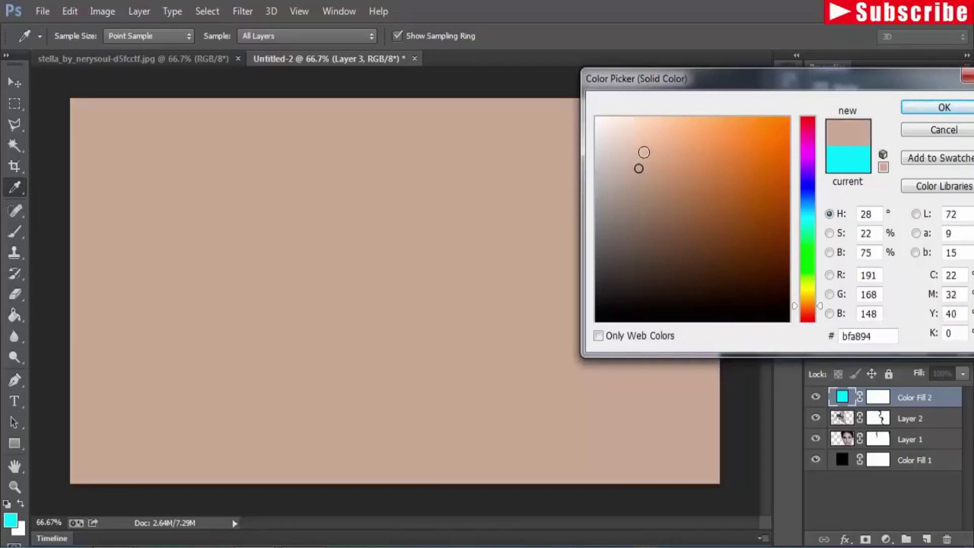
left_click(642, 150)
left_click(633, 148)
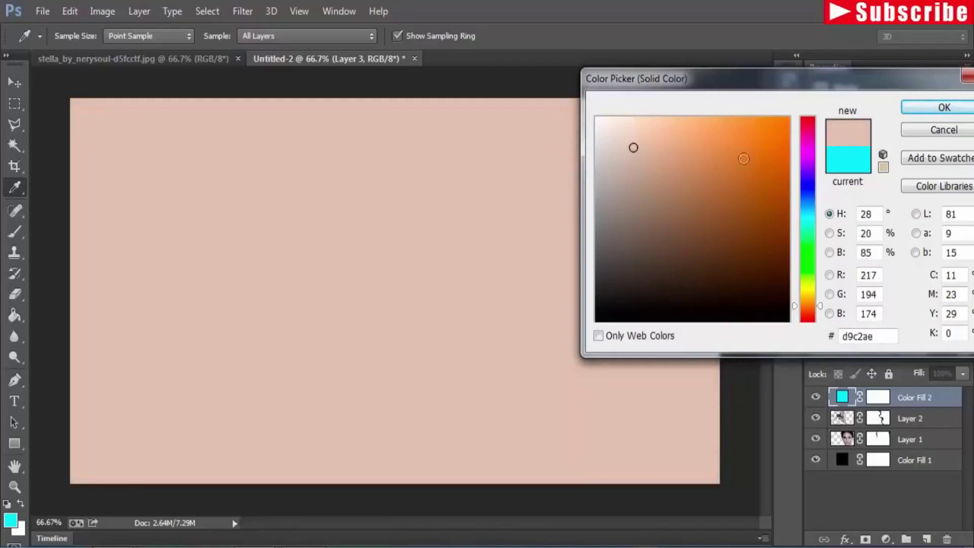
left_click(911, 108)
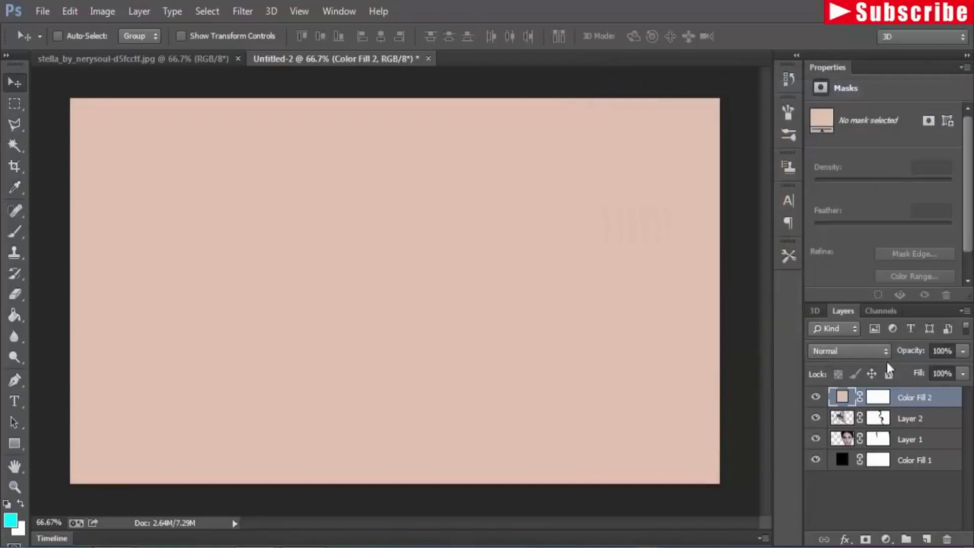
Set Color Fill 2 to Soft Light blend mode and lower its opacity to 75%
left_click(885, 346)
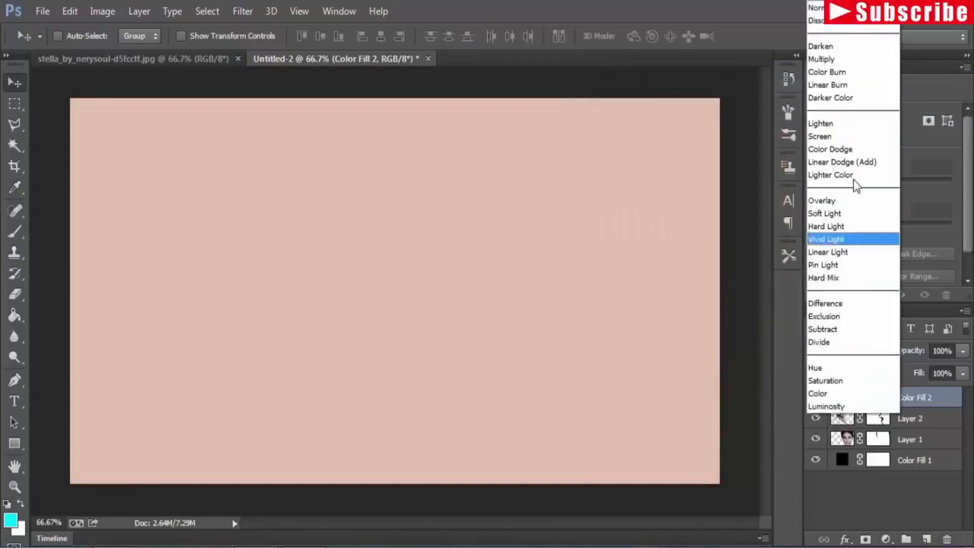
left_click(847, 214)
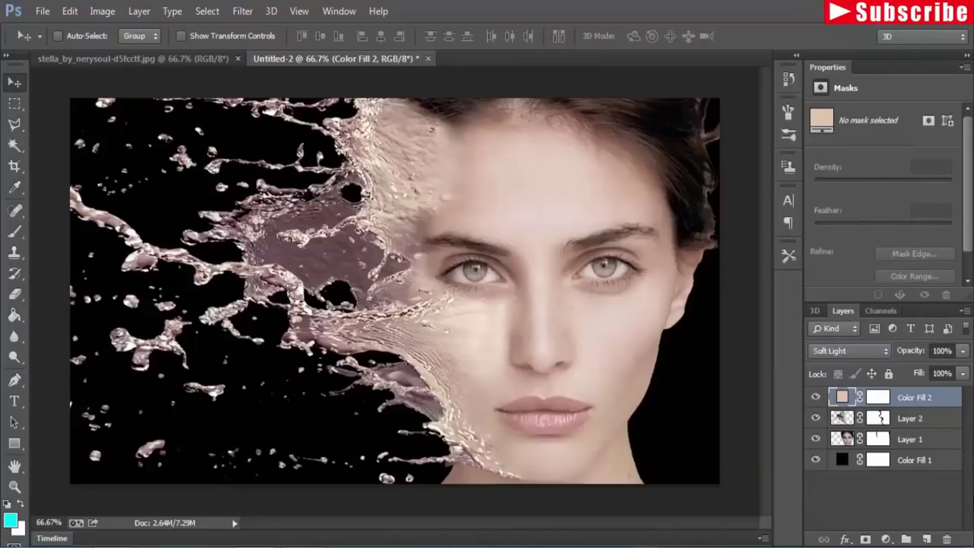
left_click(961, 351)
left_click_drag(965, 375, 945, 371)
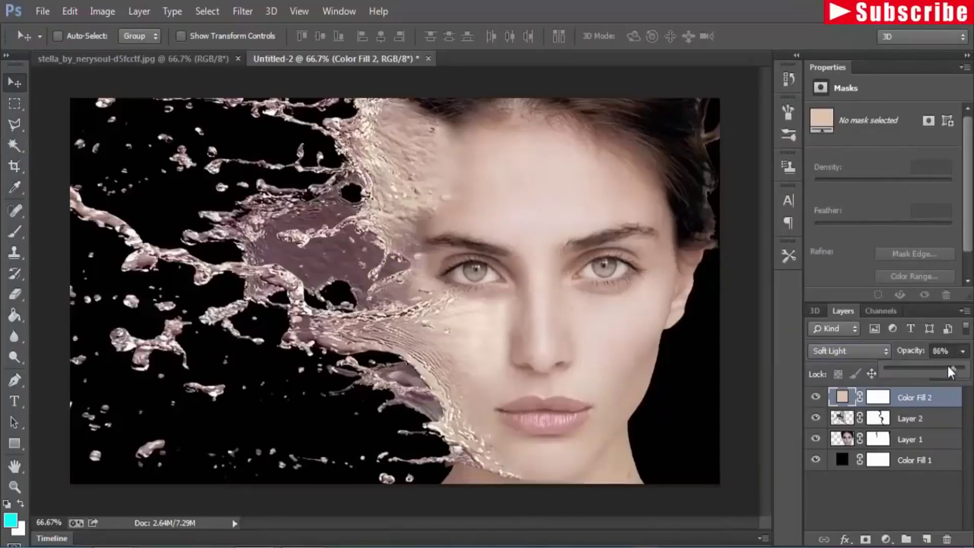